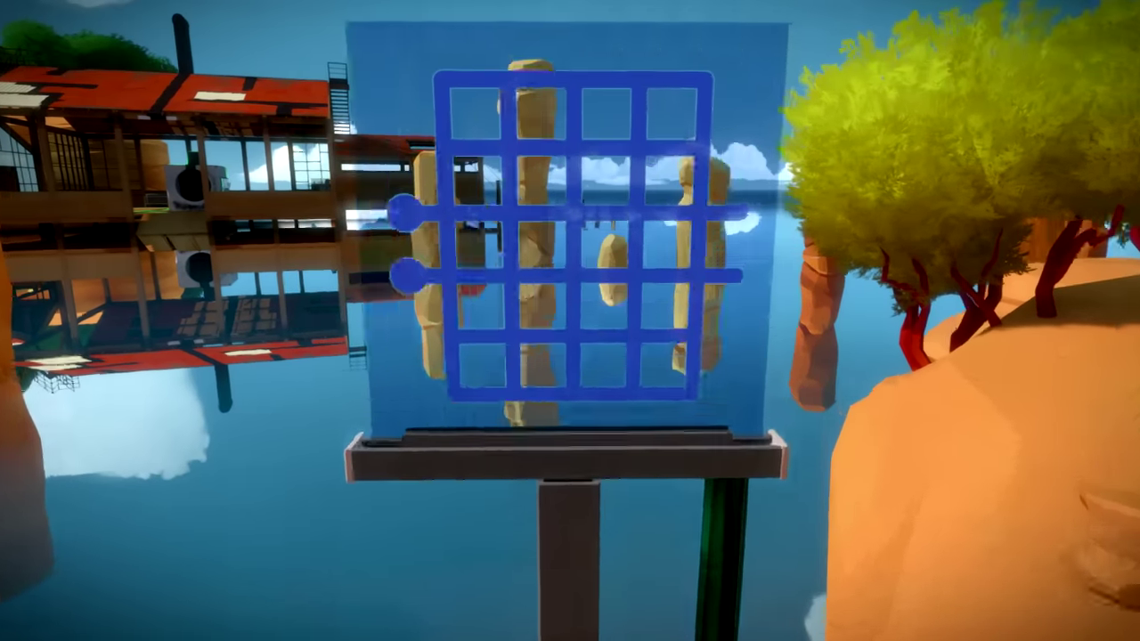
Trace the mirrored line from the start circle up and right to the exit, solving the panel
click(570, 321)
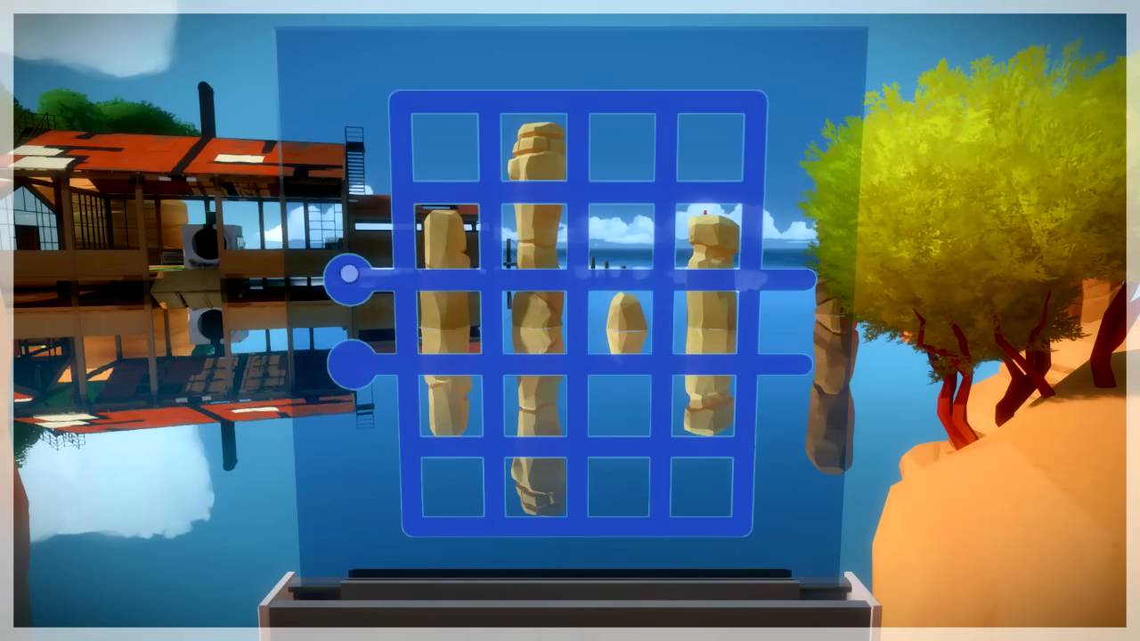
click(349, 275)
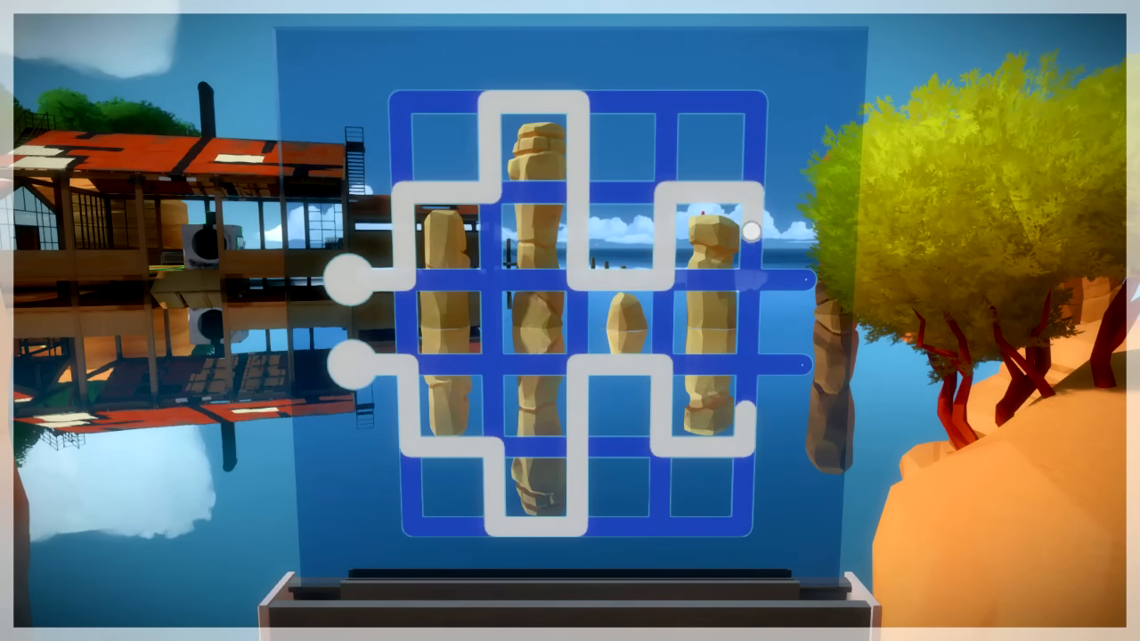
click(807, 281)
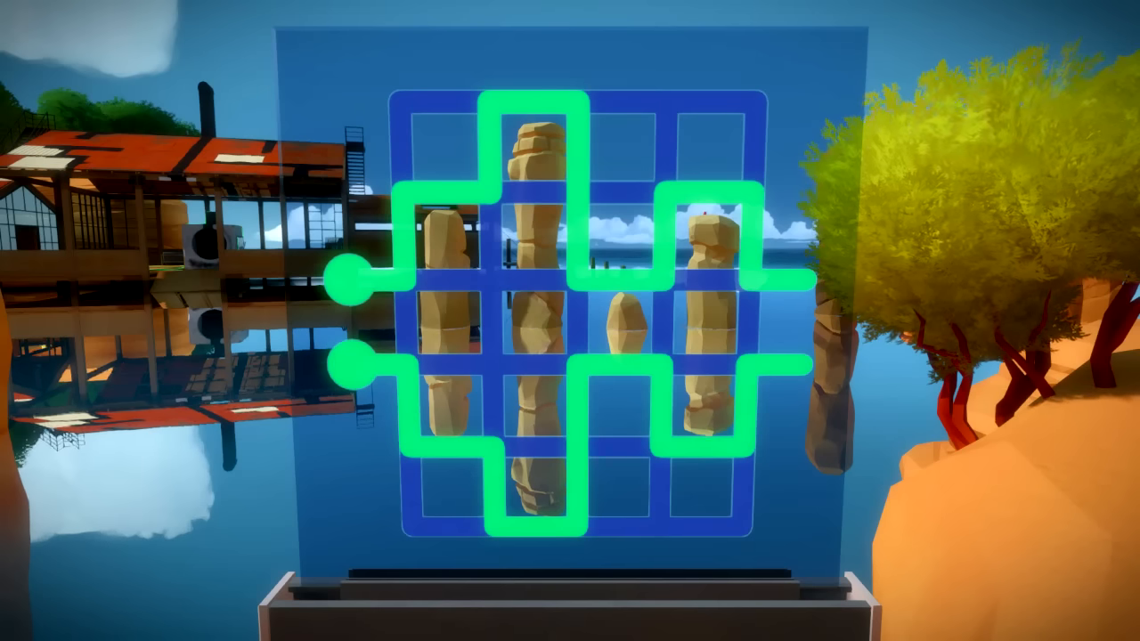
key(w)
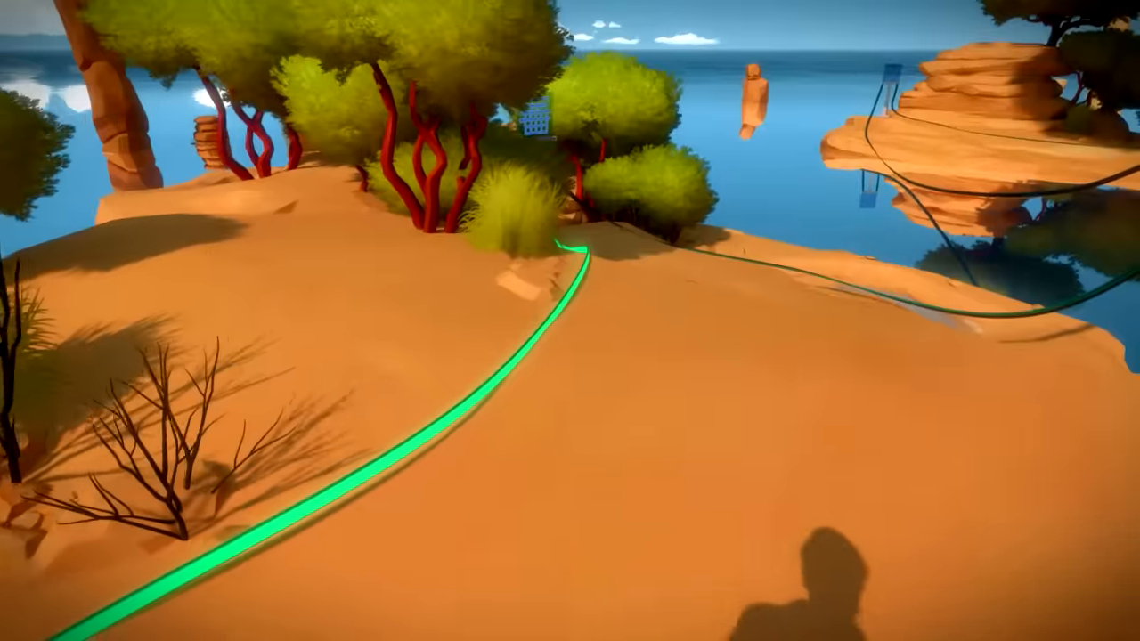
Follow the green cable to the panel among the trees and trace its line to the right exit
key(w)
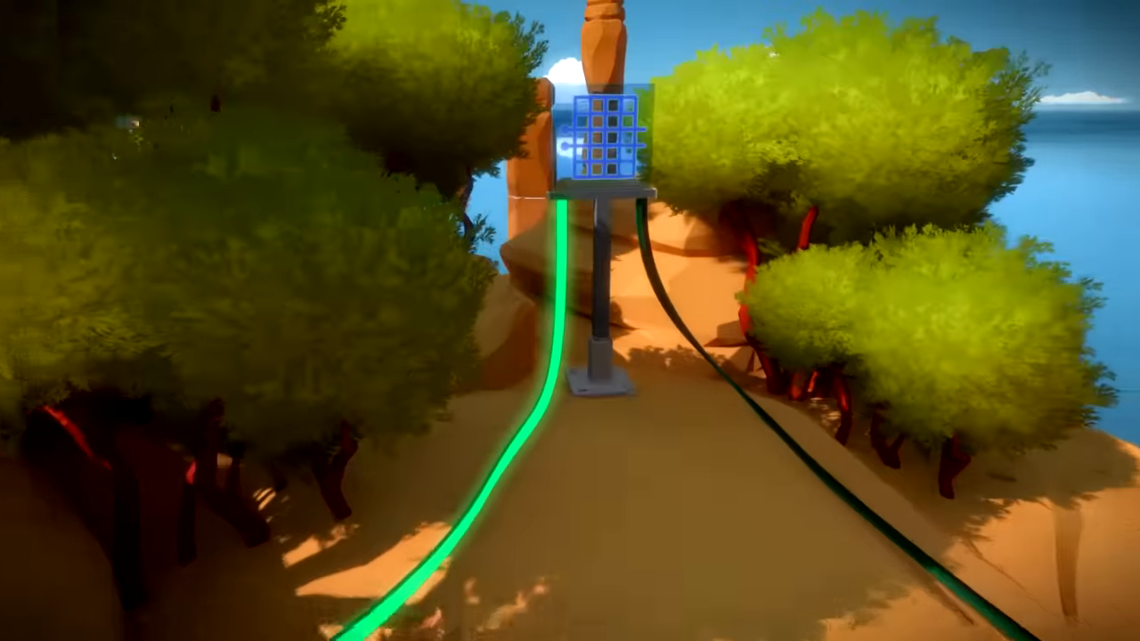
key(w)
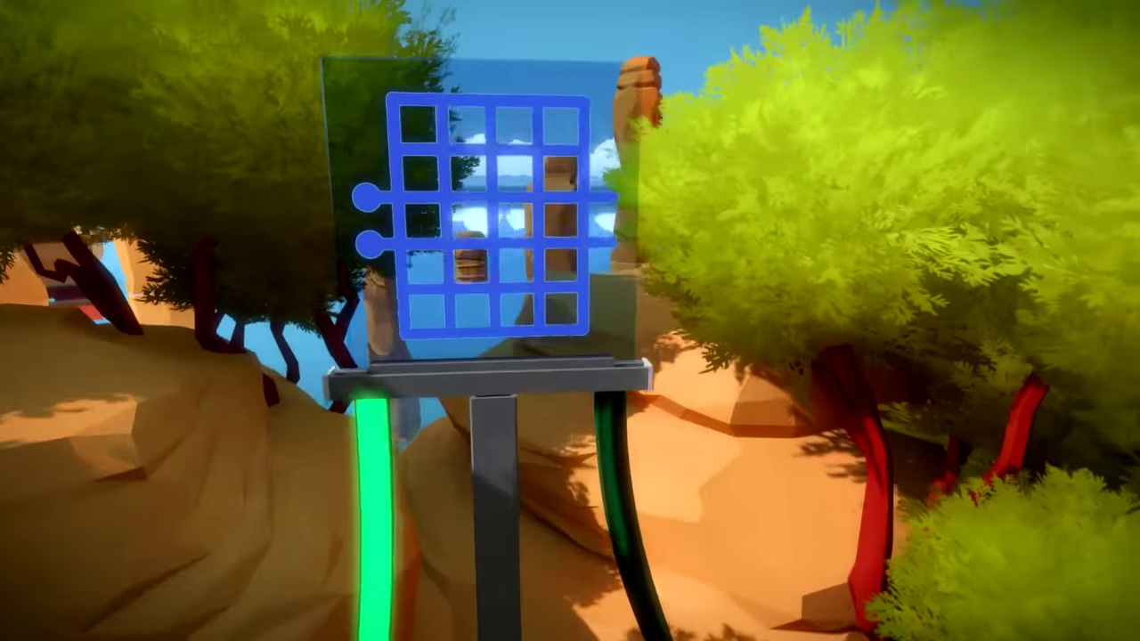
click(570, 320)
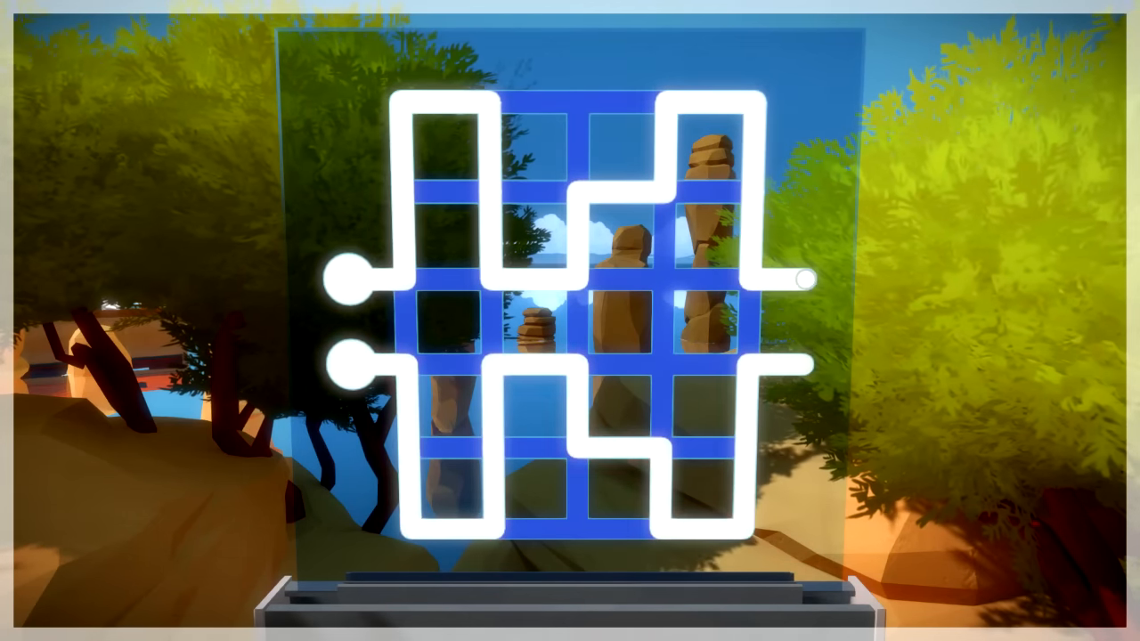
click(806, 281)
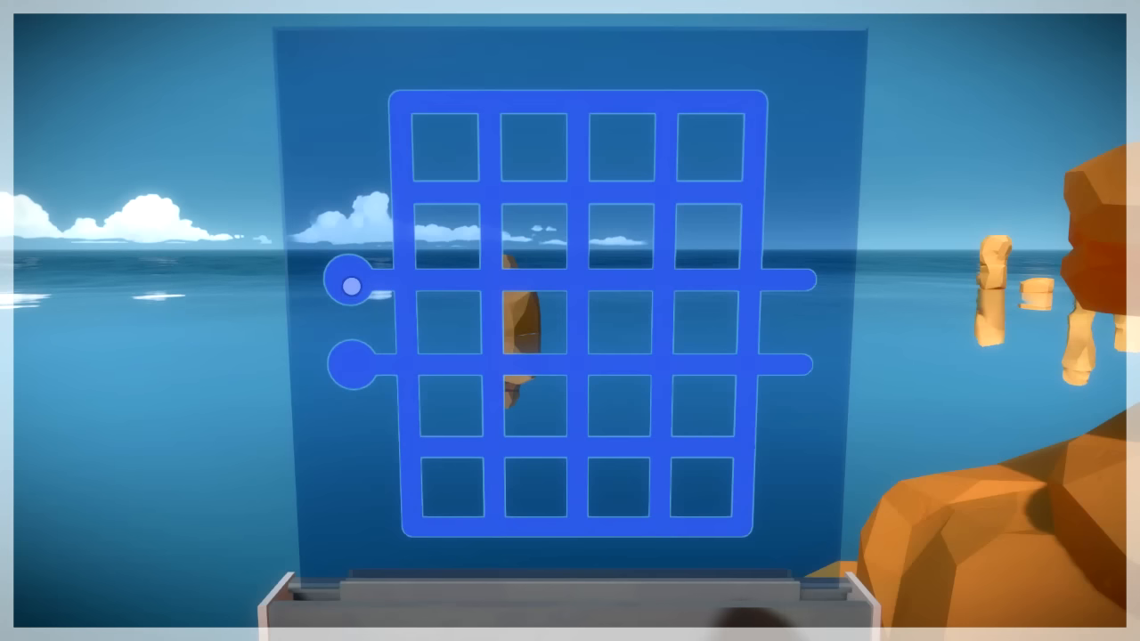
Walk the cliff path along the green cable toward the panel by the orange rock
click(350, 280)
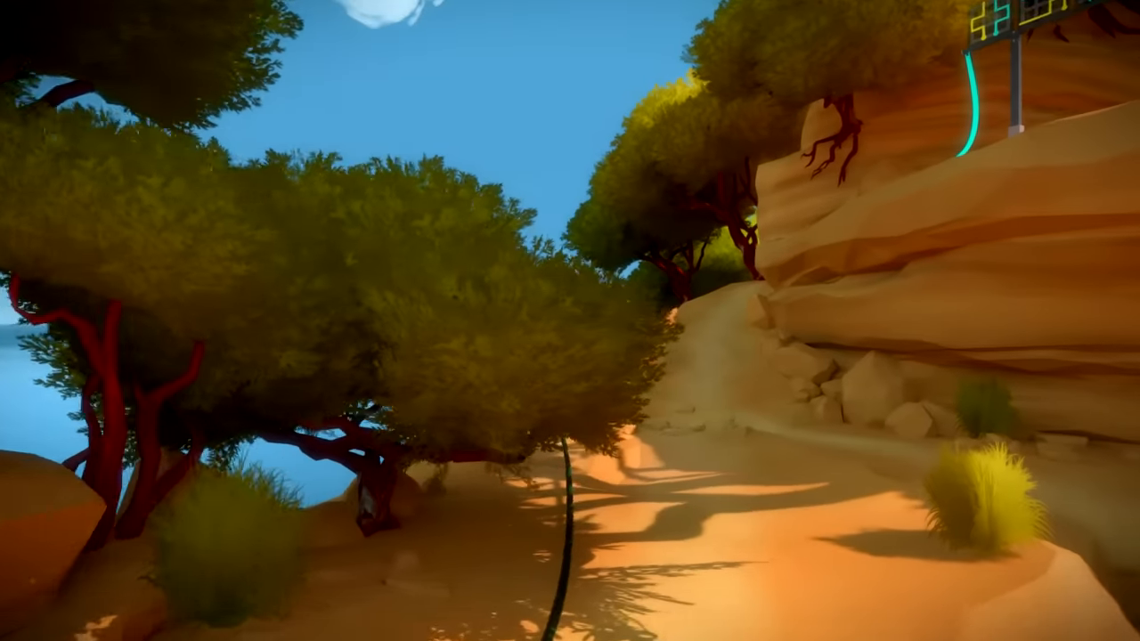
key(w)
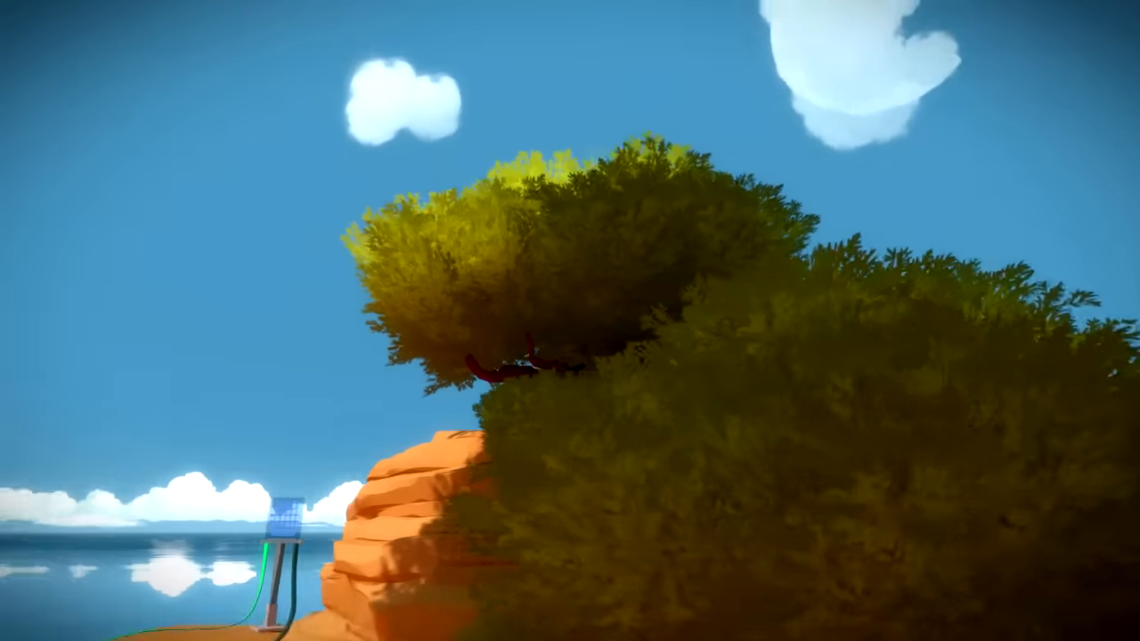
key(w)
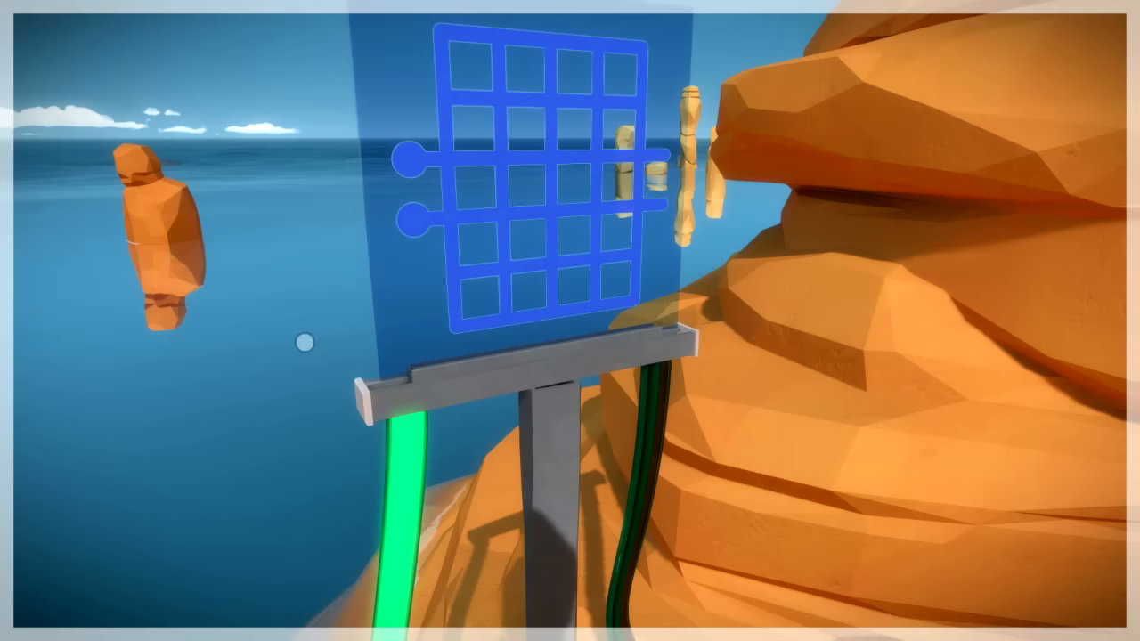
Trace from the upper start circle to the exit, turning the seaside cliff panel green
key(a)
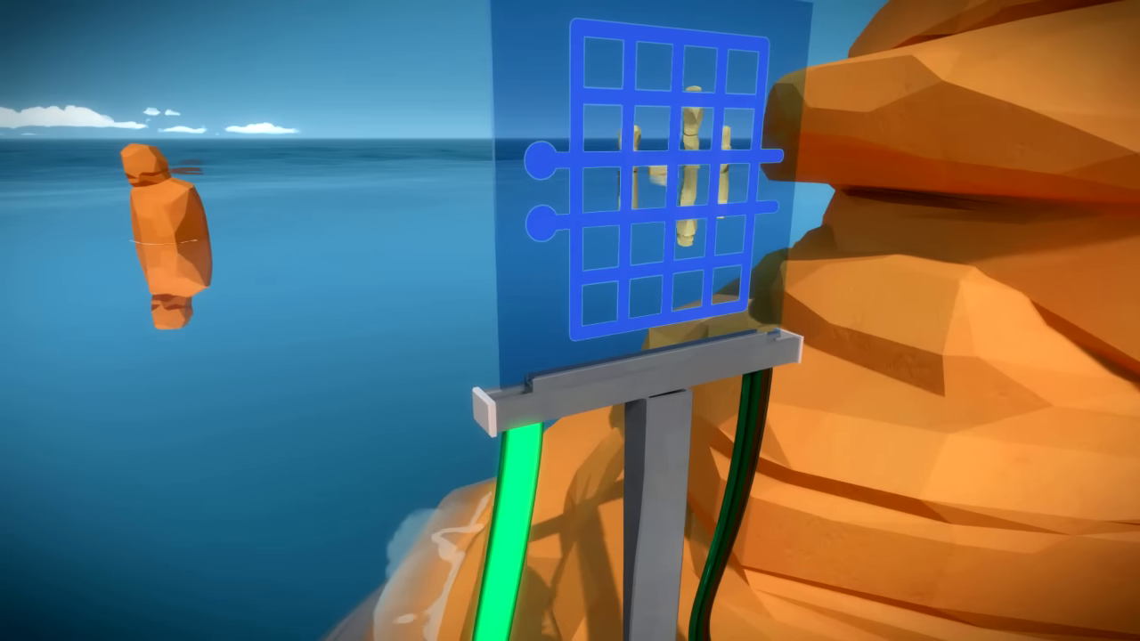
key(w)
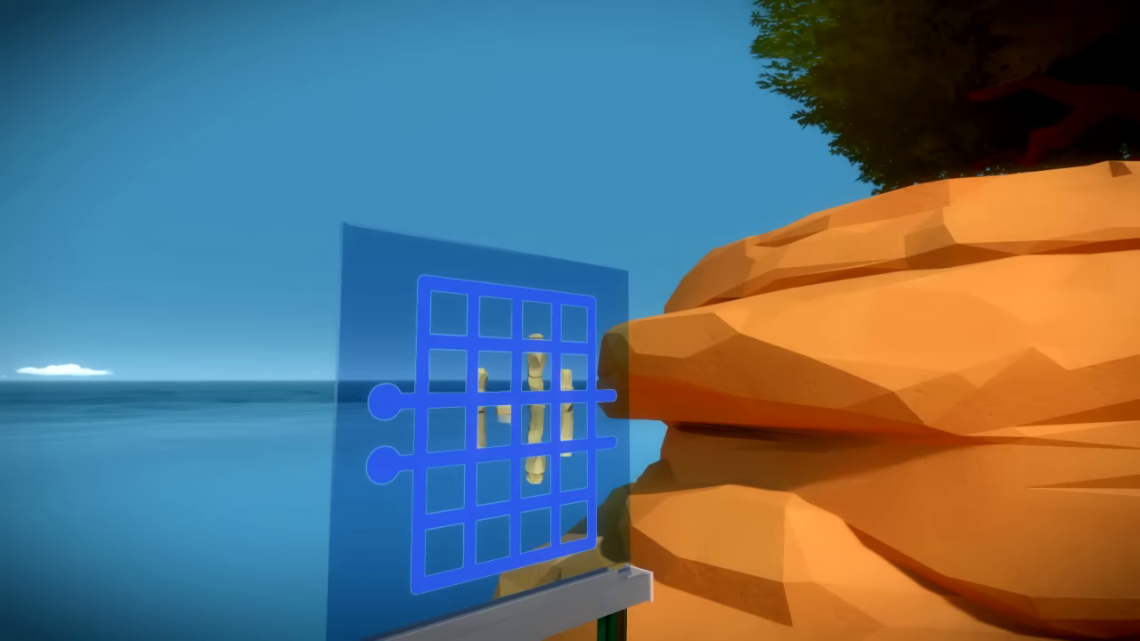
click(571, 320)
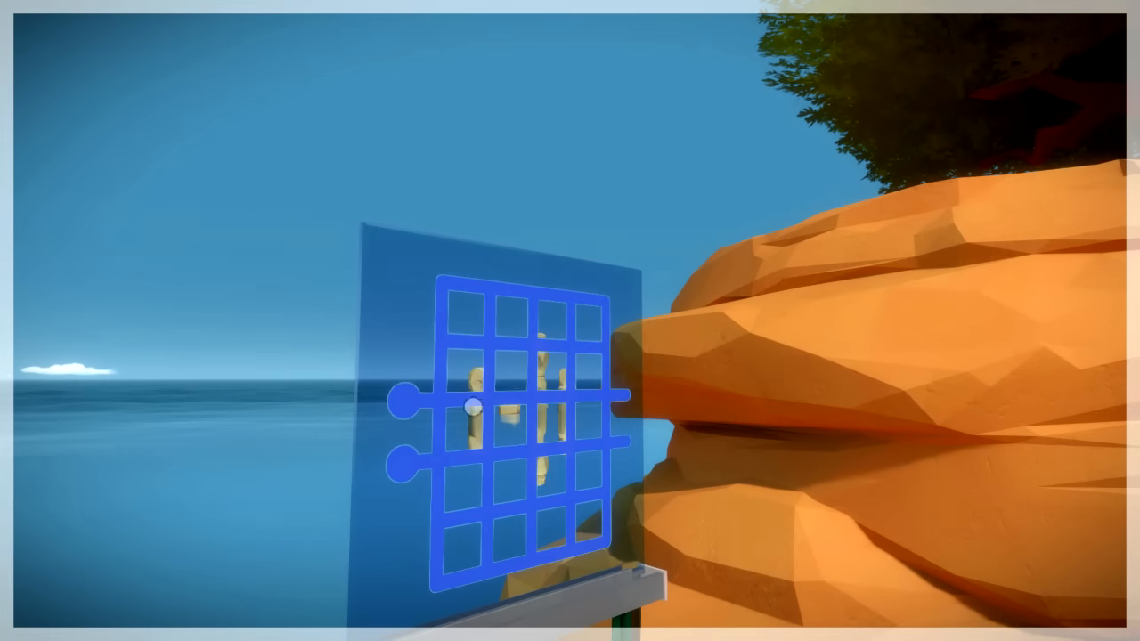
click(407, 397)
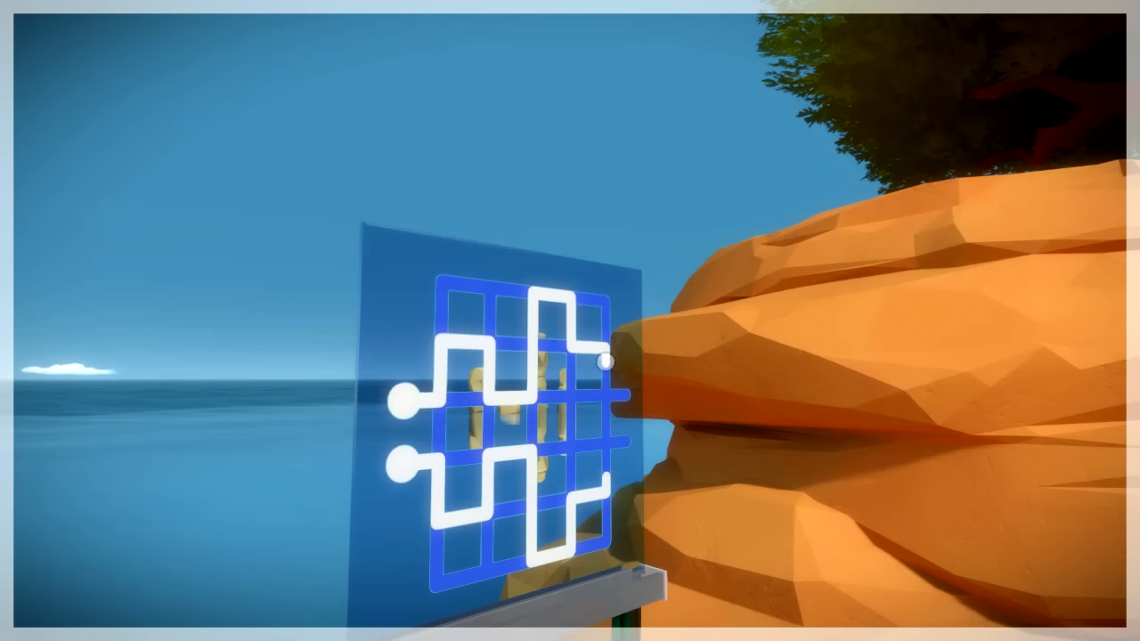
click(606, 397)
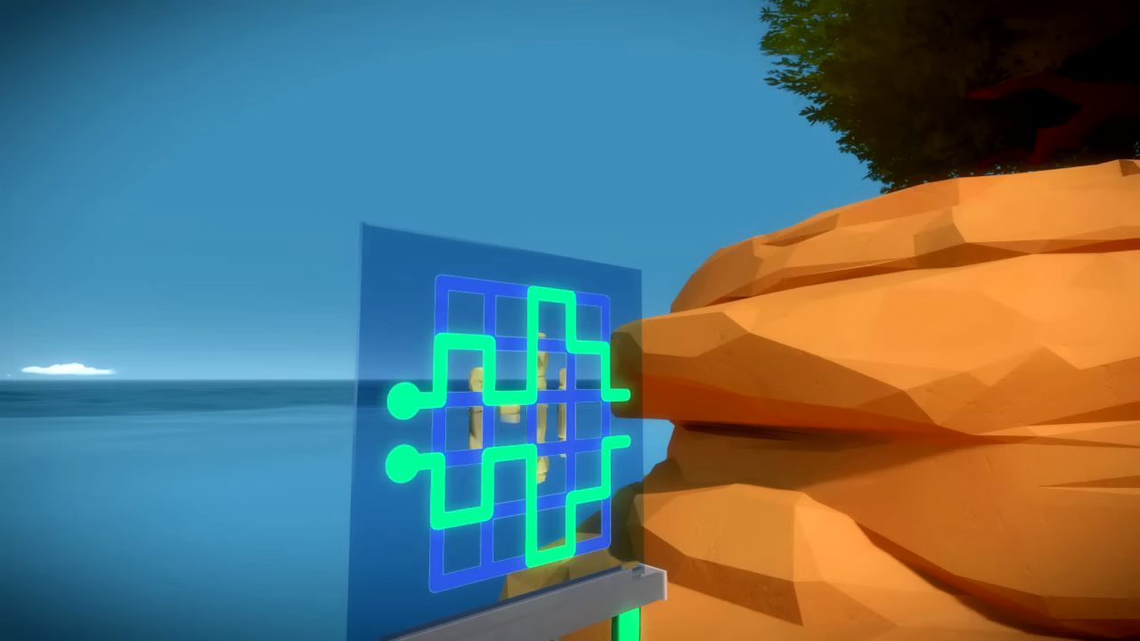
key(s)
key(w)
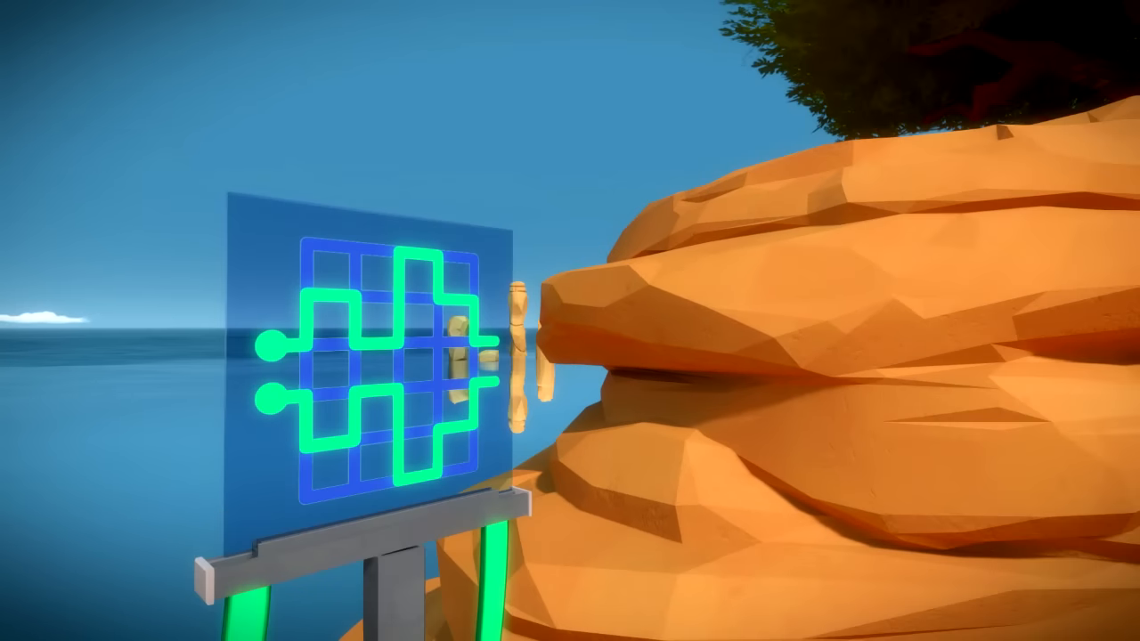
Follow the green cable around the rock to the panel near the post and cushions
key(w)
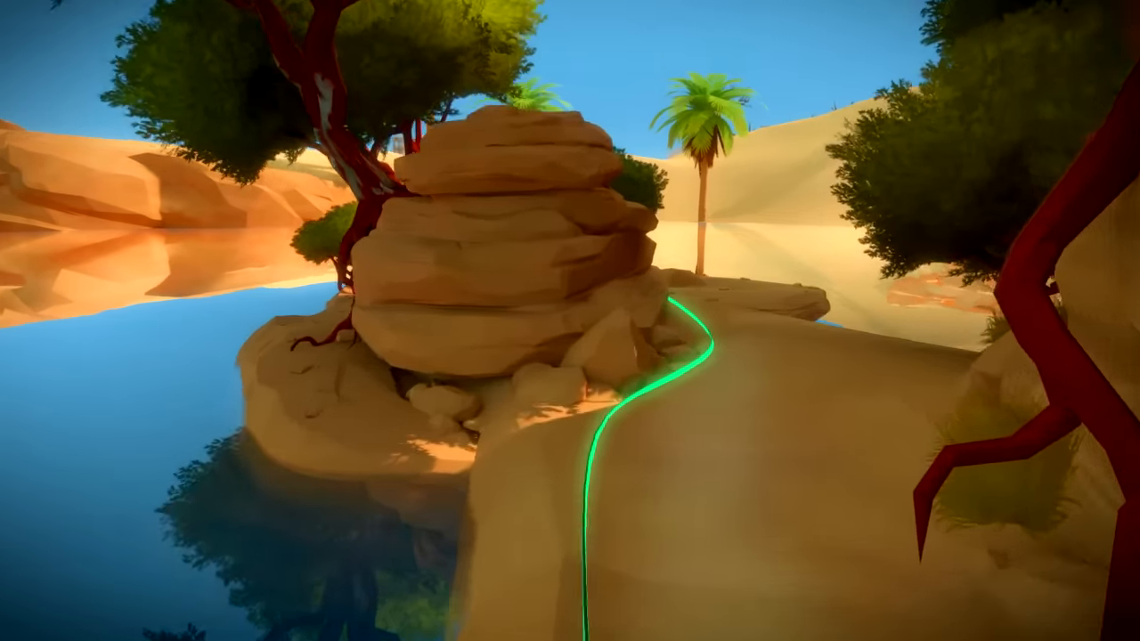
key(w)
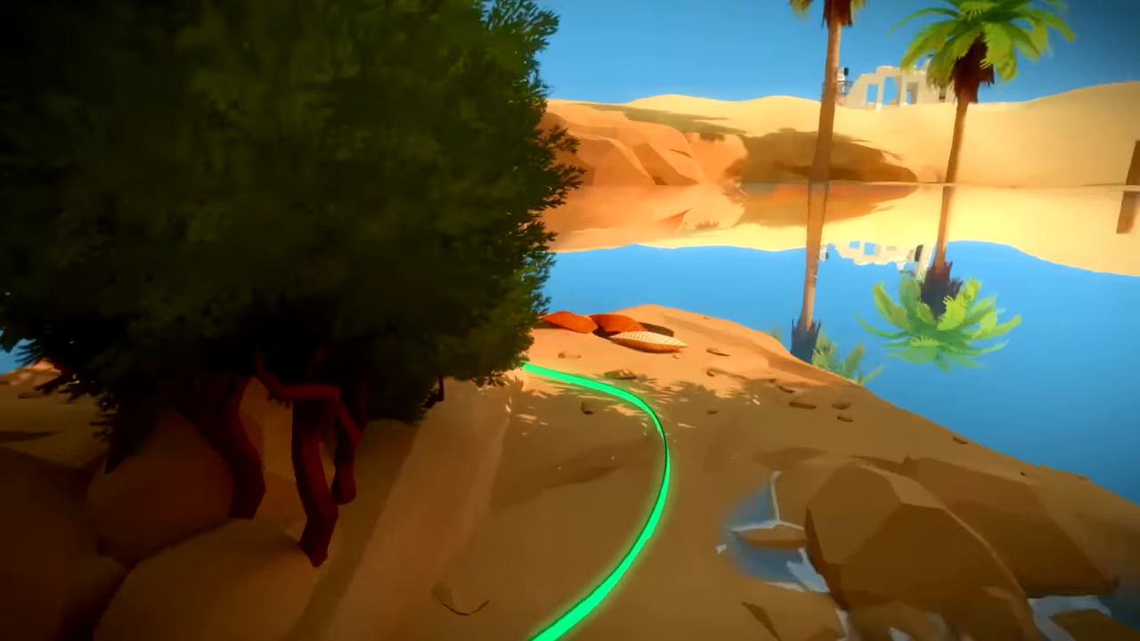
key(w)
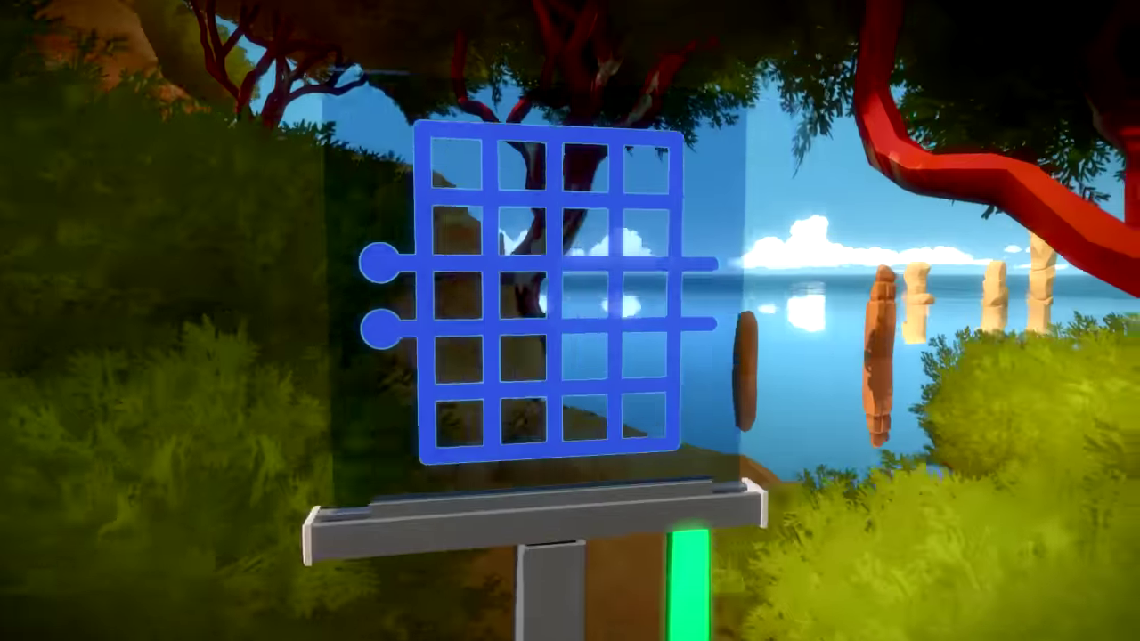
Inspect the panel under the trees, turn toward the palms panel, and step back after solving
click(571, 321)
right_click(570, 321)
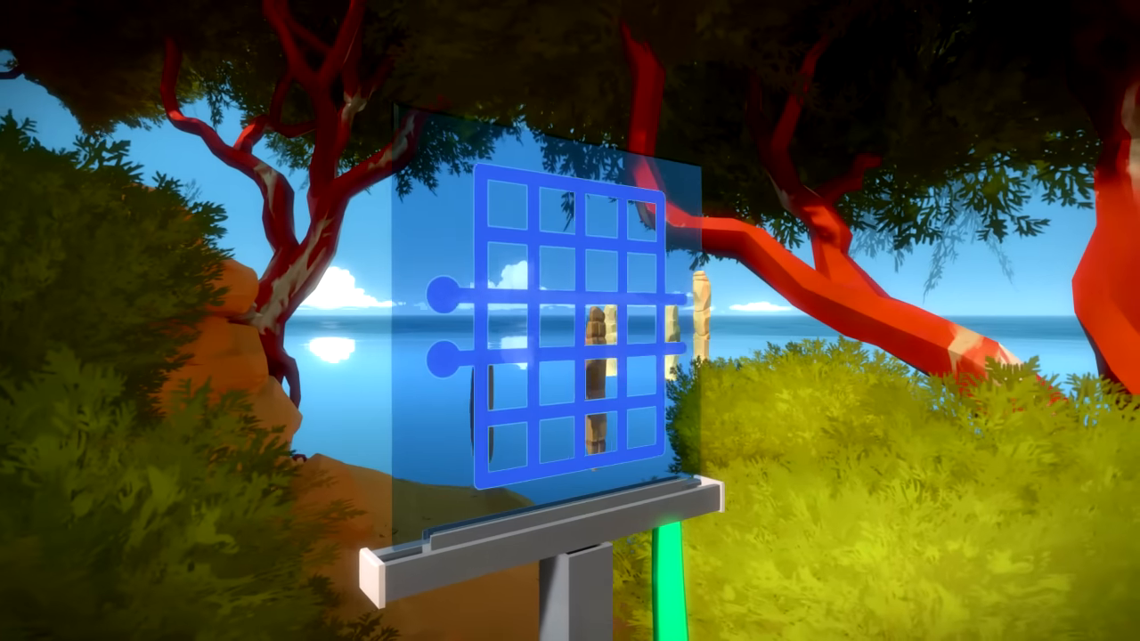
key(d)
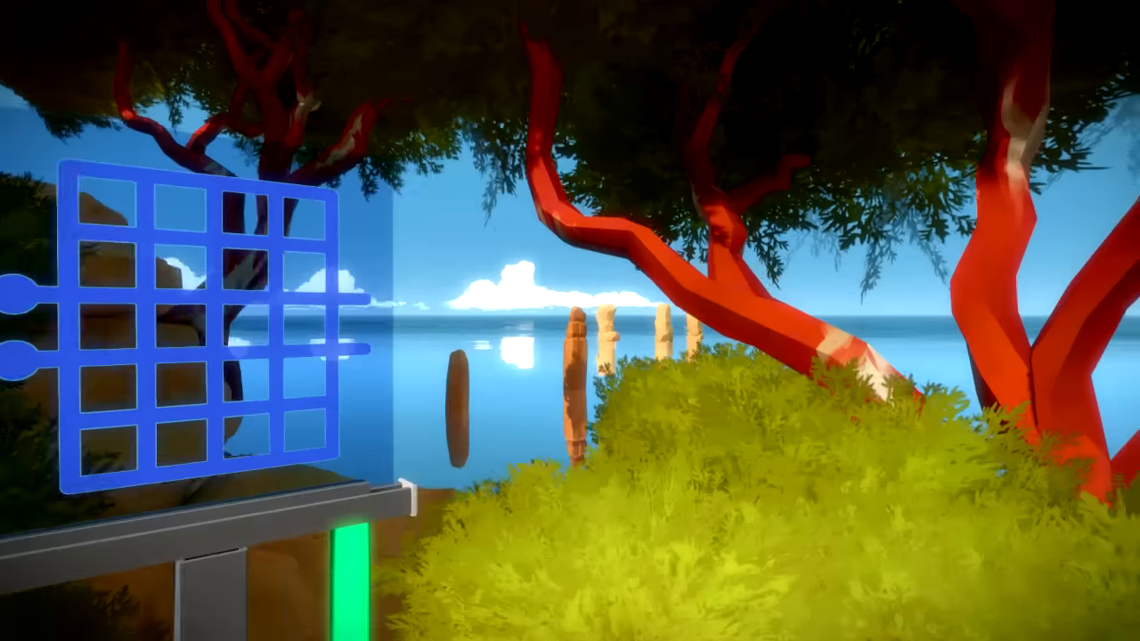
key(d)
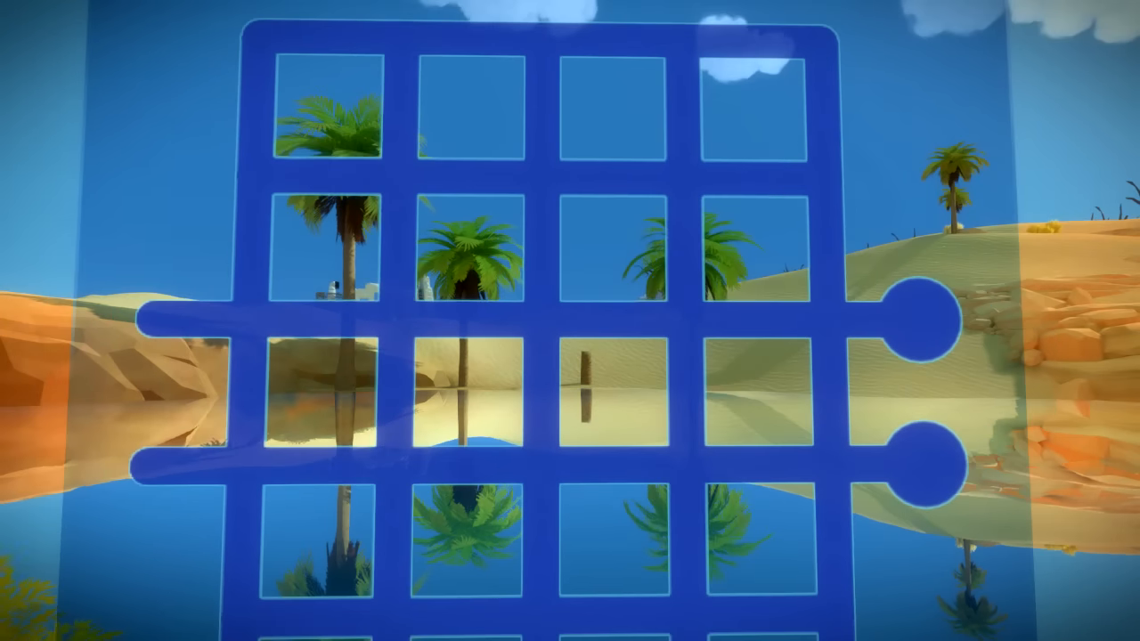
key(s)
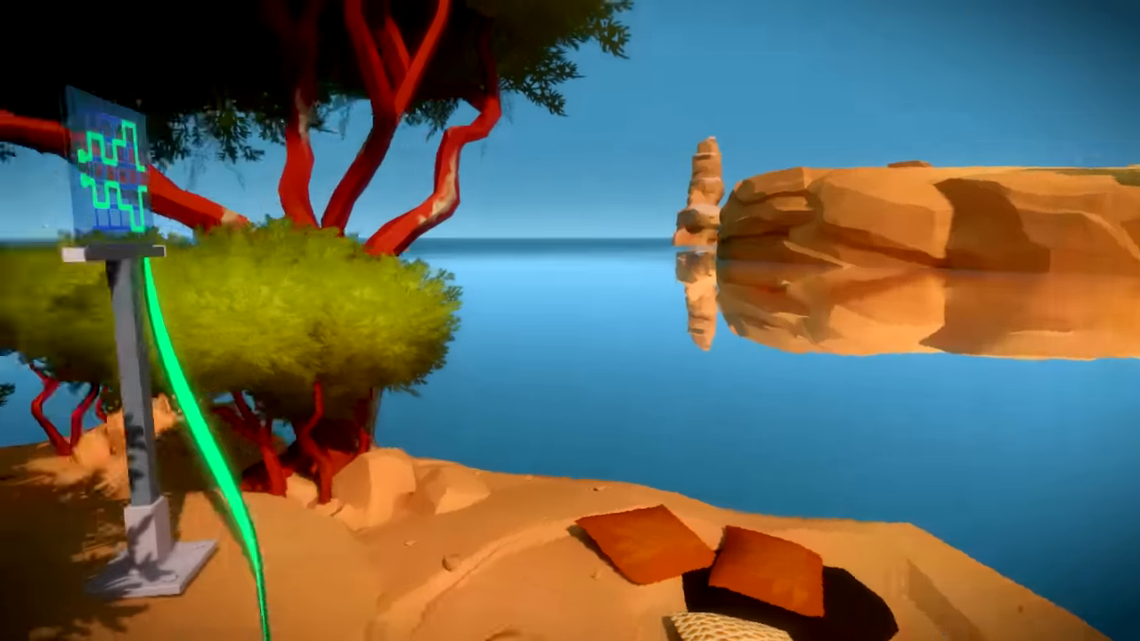
Look around the canyon wall and turn to face the maze panel on the post
drag(570, 321, 980, 356)
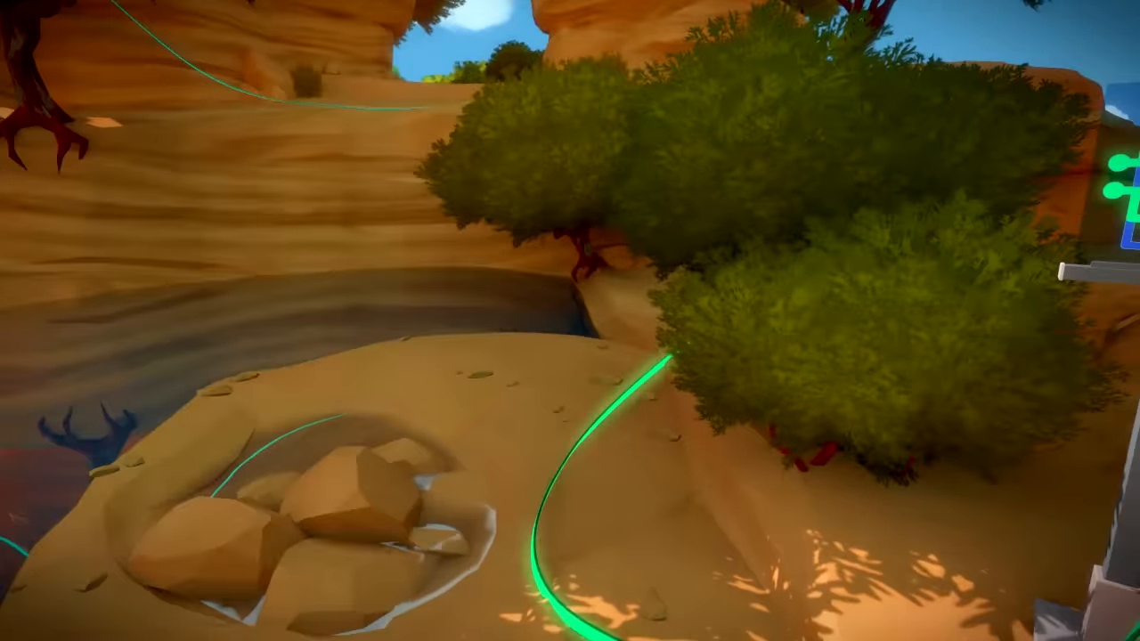
drag(802, 321, 356, 321)
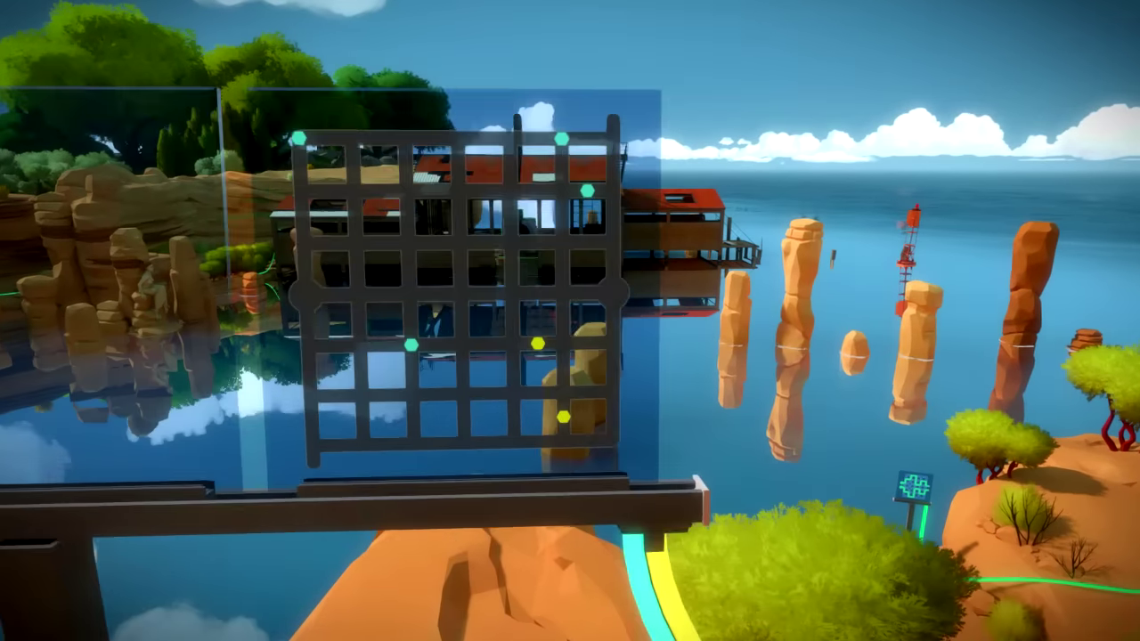
Trace the first maze's line from the left start node to the top-right exit
click(570, 321)
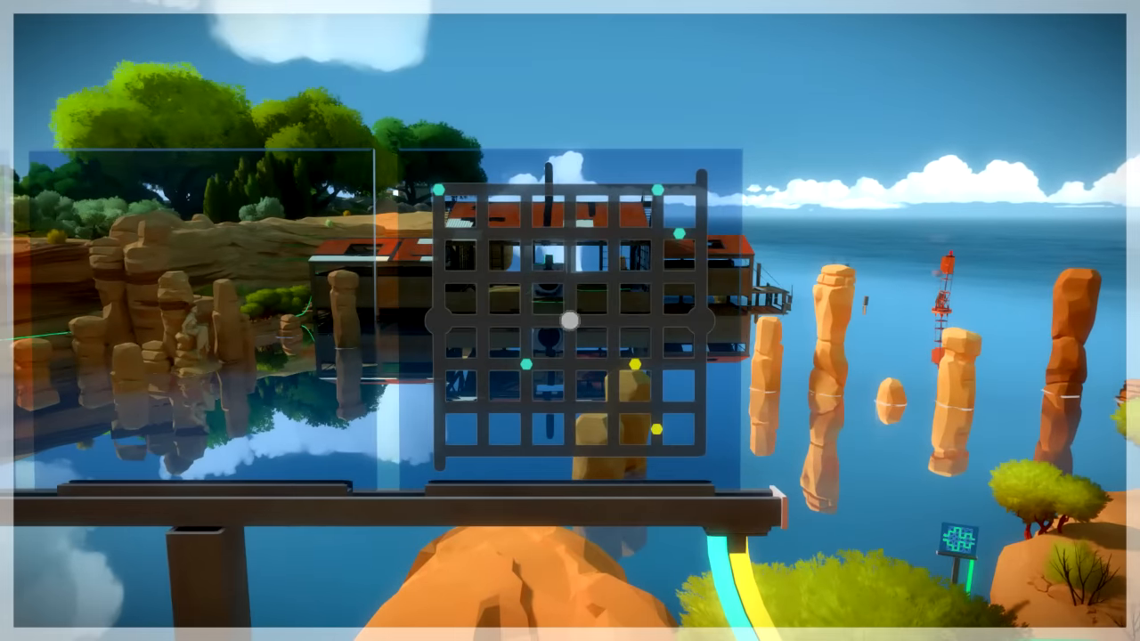
right_click(645, 315)
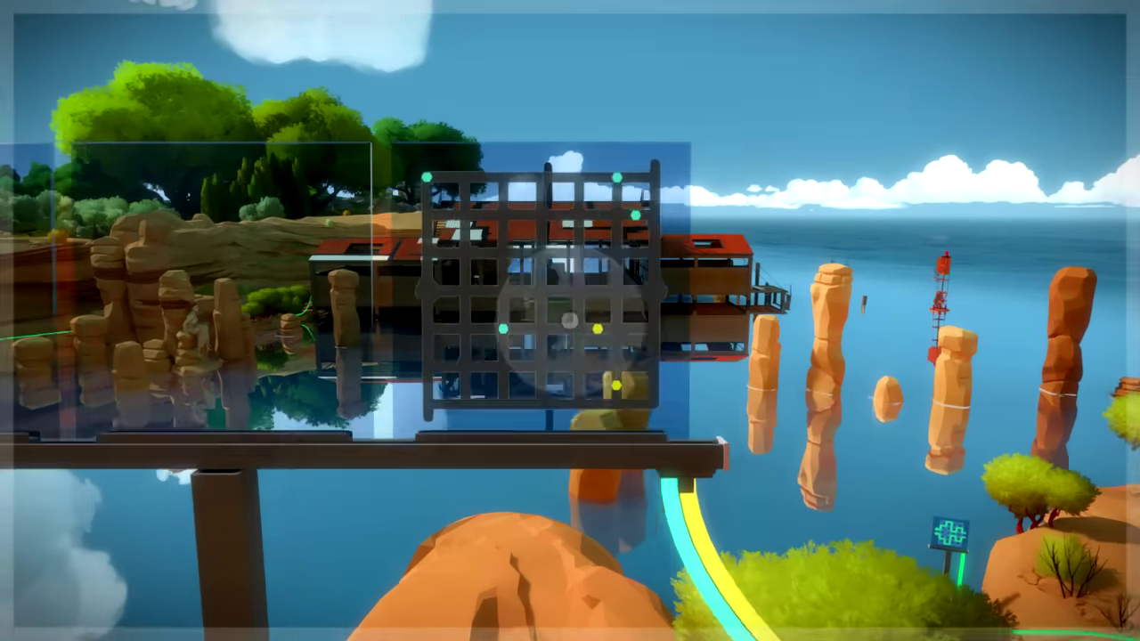
click(571, 321)
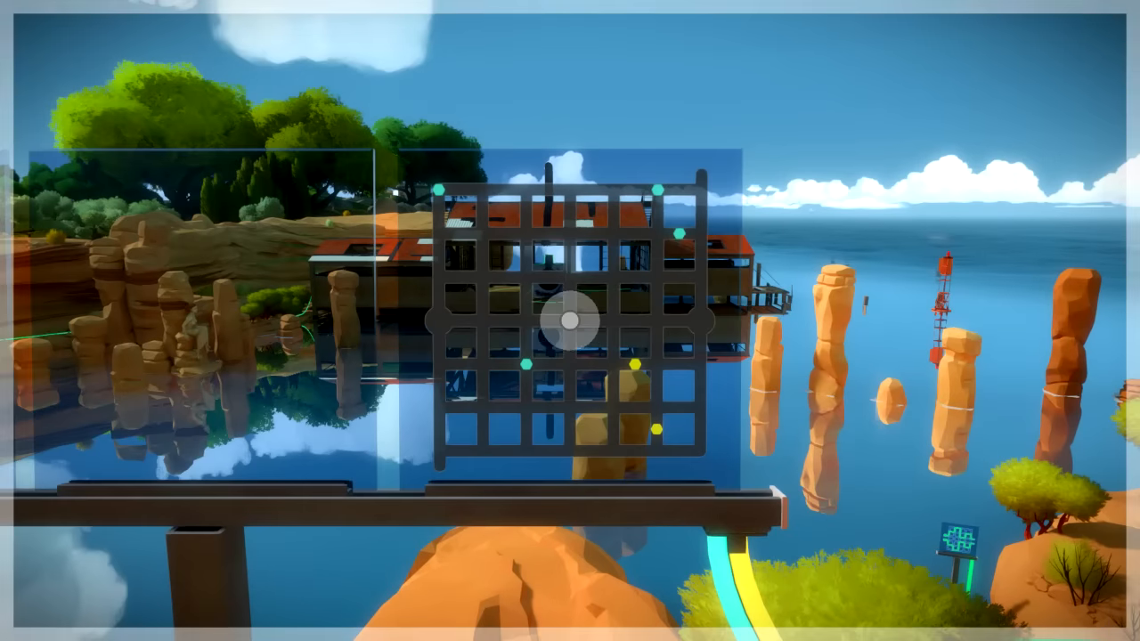
right_click(570, 320)
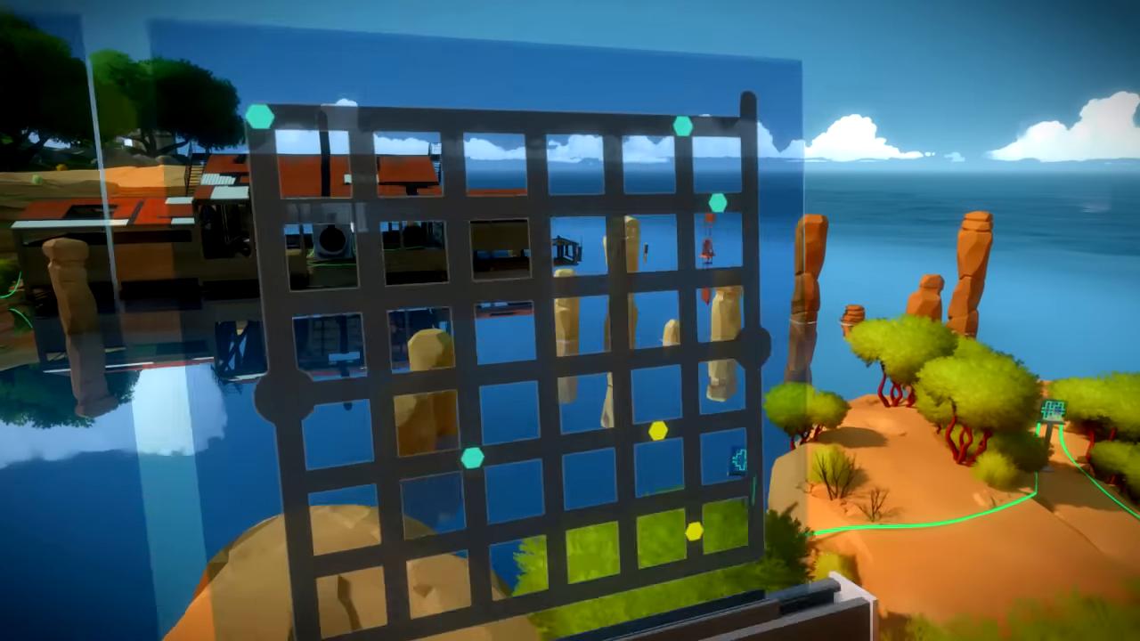
click(571, 321)
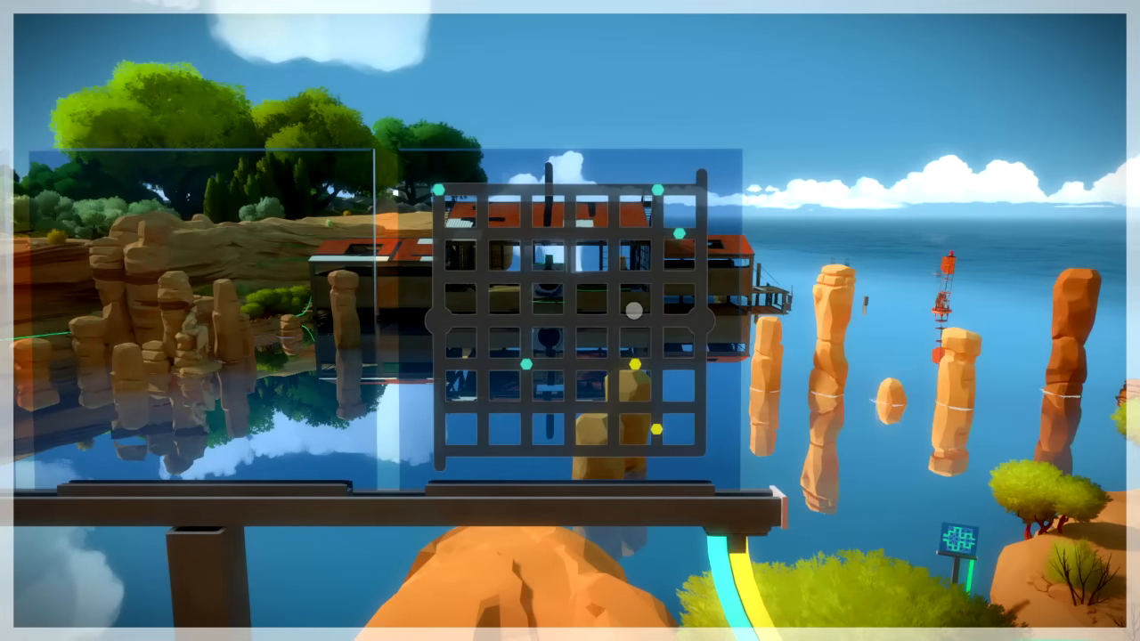
click(438, 322)
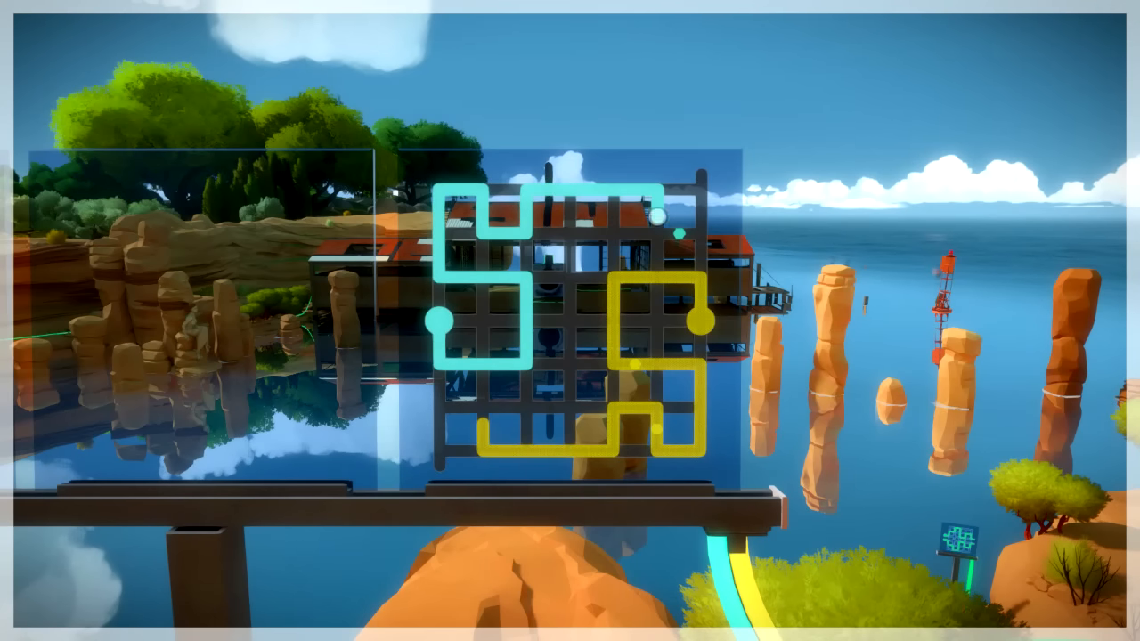
click(702, 174)
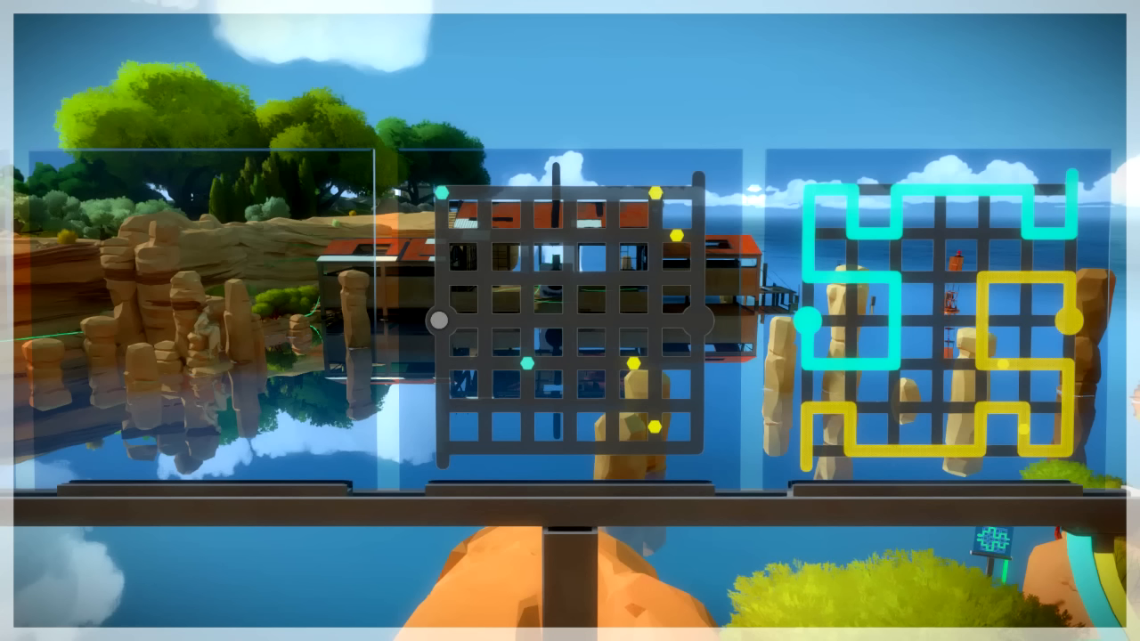
Trace the second maze's line from the left start node to its exit
click(439, 321)
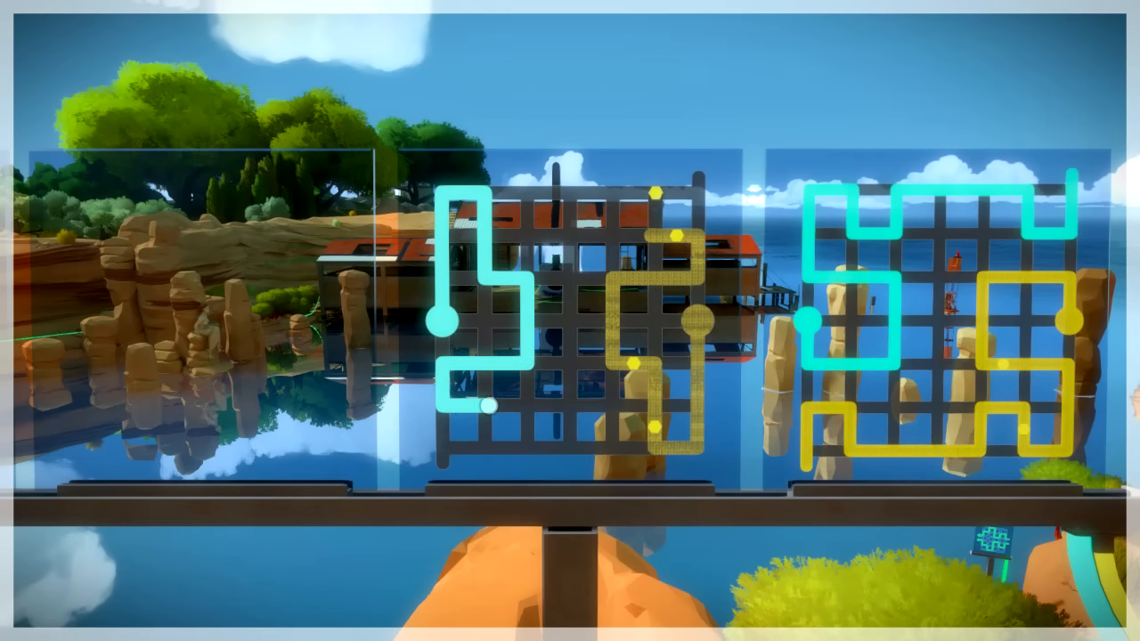
click(443, 462)
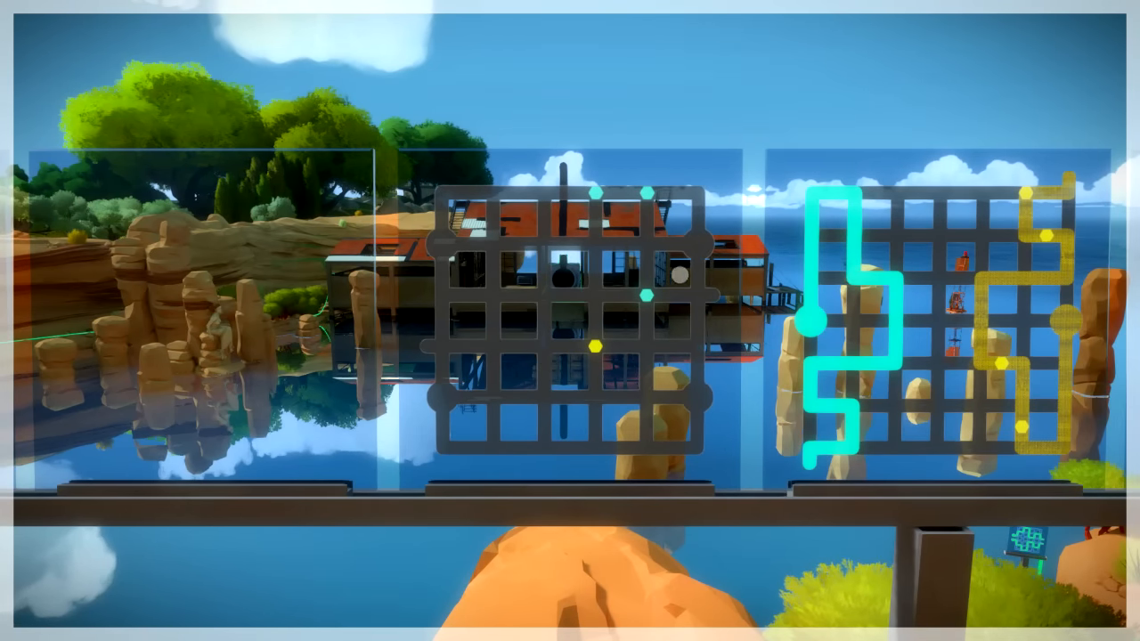
Begin tracing the third maze from its top-right start node
click(699, 242)
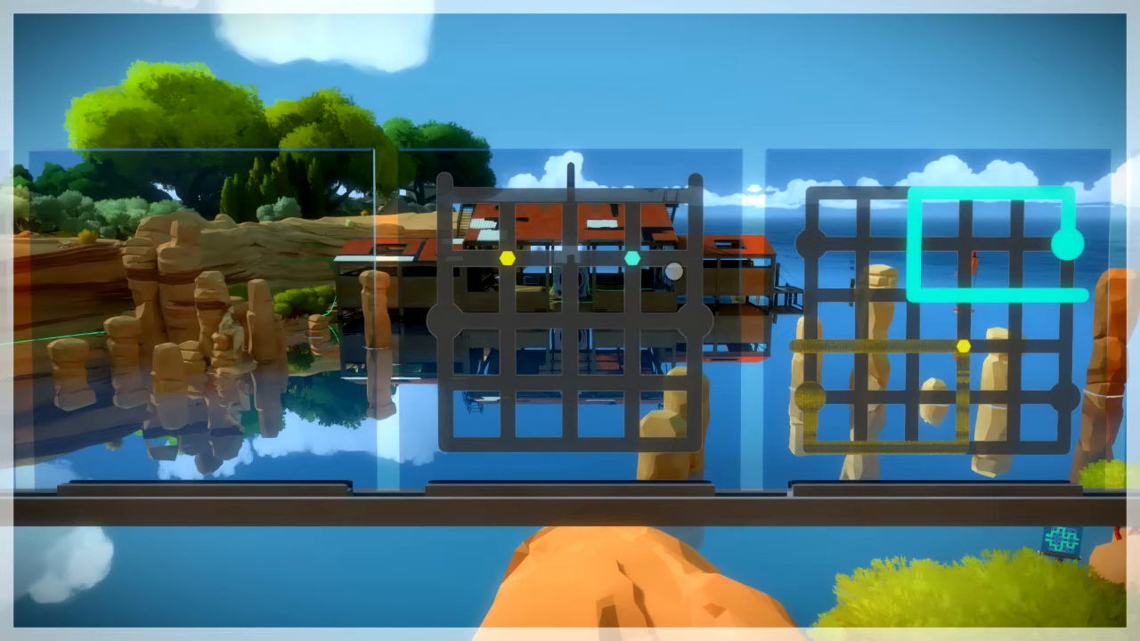
Solve the next mirrored puzzle by routing the line up and right to the top exit
click(688, 321)
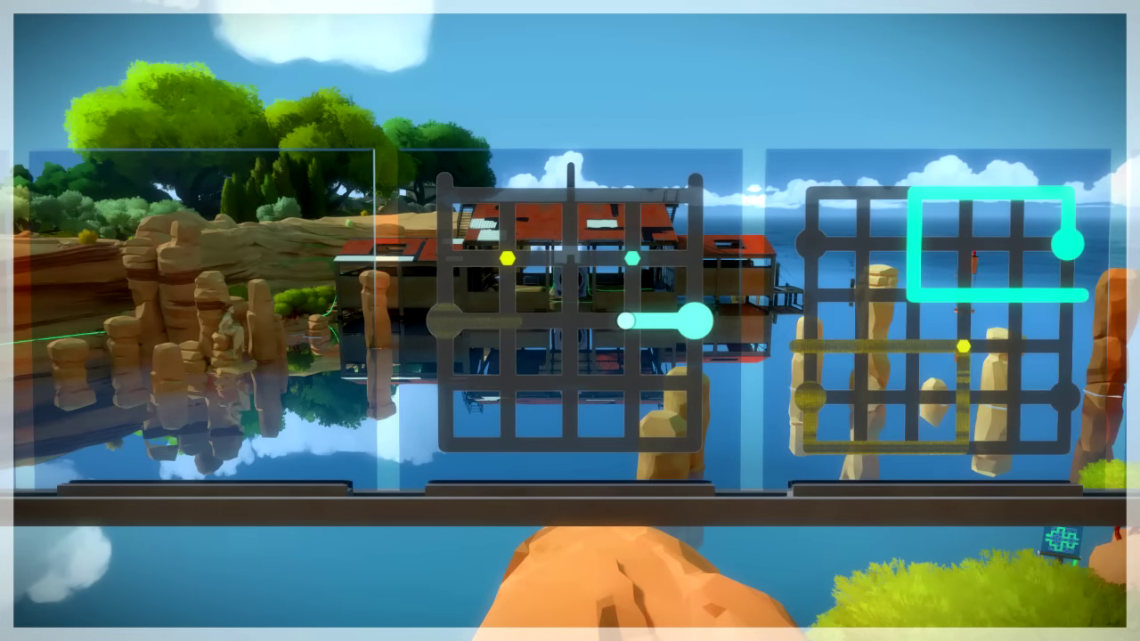
drag(627, 320, 695, 182)
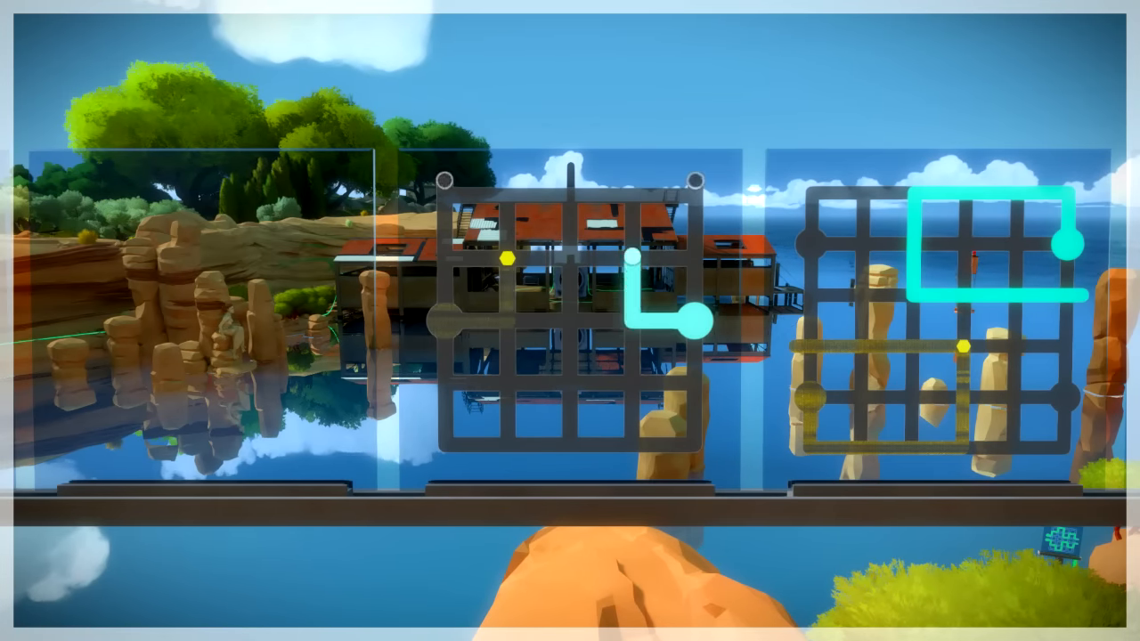
click(695, 182)
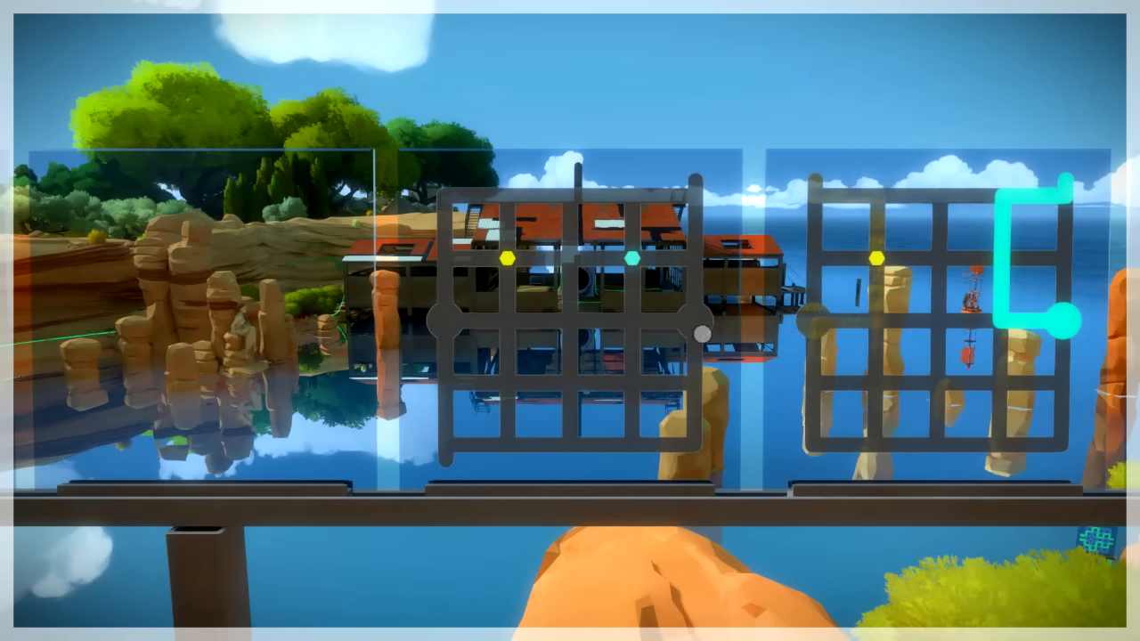
Start a line toward the cyan hexagon on the next grid, then cancel the wrong attempt
click(699, 321)
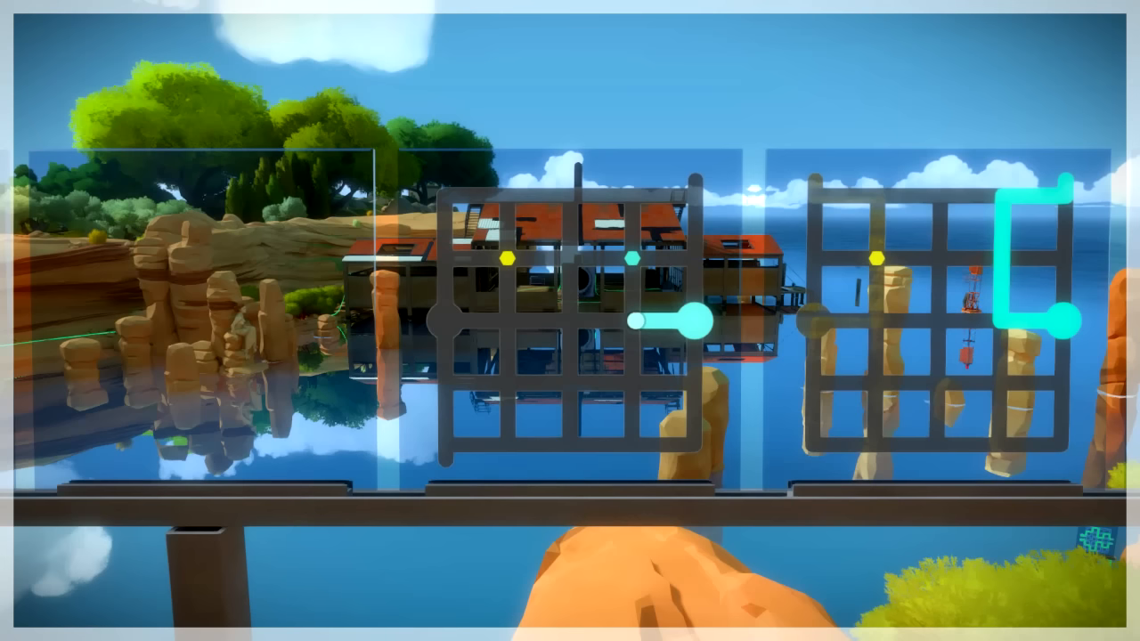
mouse_move(636, 321)
mouse_down()
mouse_move(632, 278)
mouse_move(630, 323)
mouse_up()
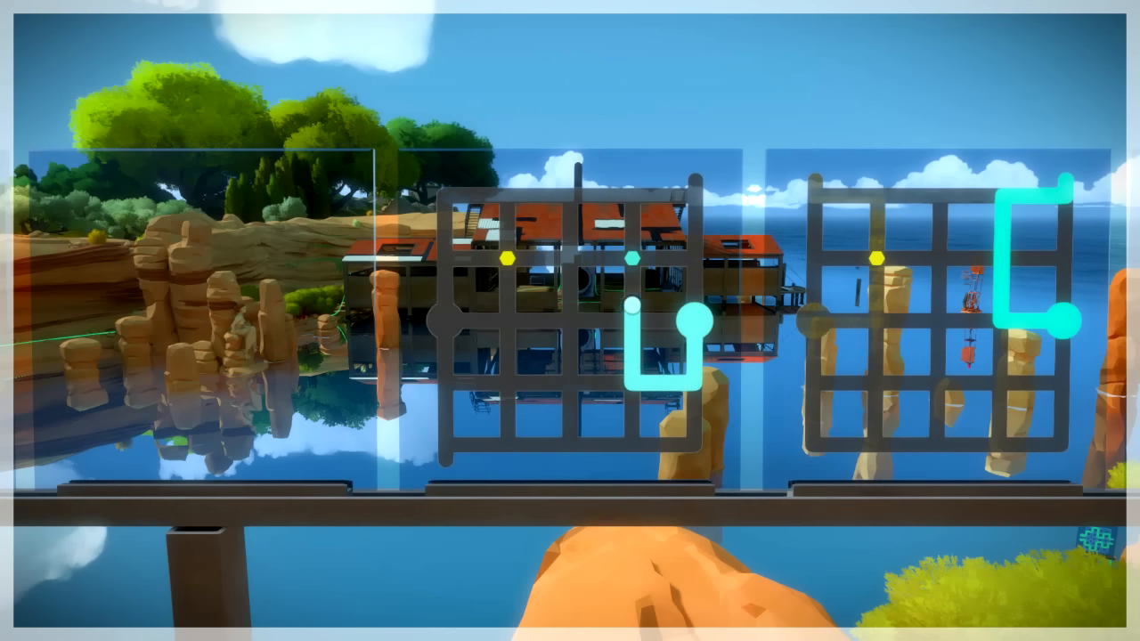
right_click(633, 204)
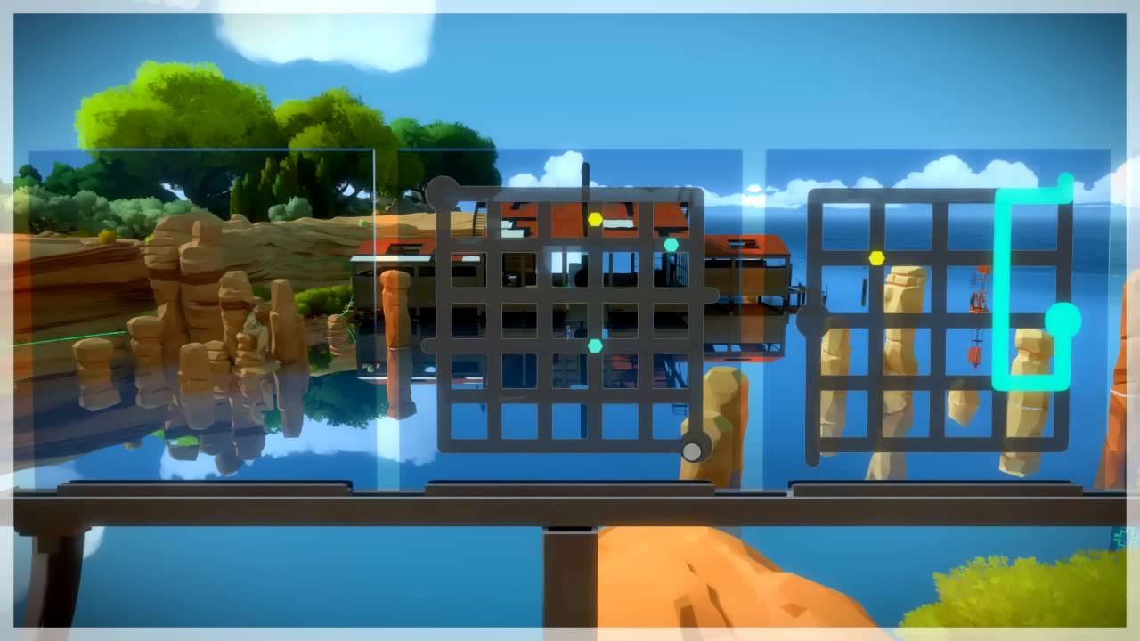
Trace the last mirrored mazes from the bottom-right start to their exits and turn toward the cable
click(696, 445)
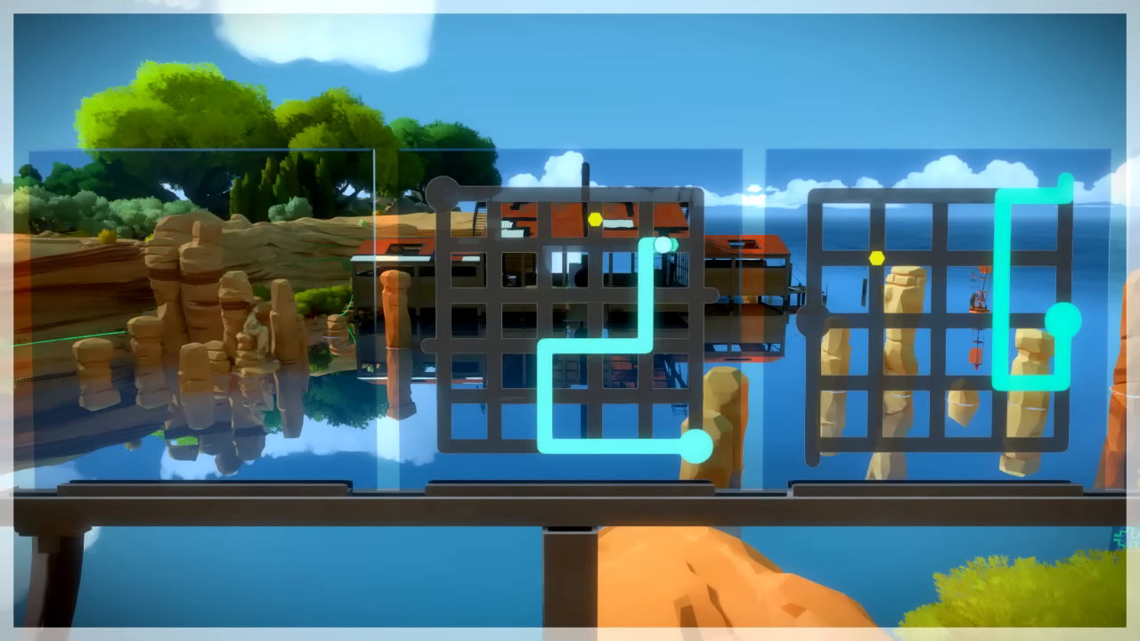
click(713, 295)
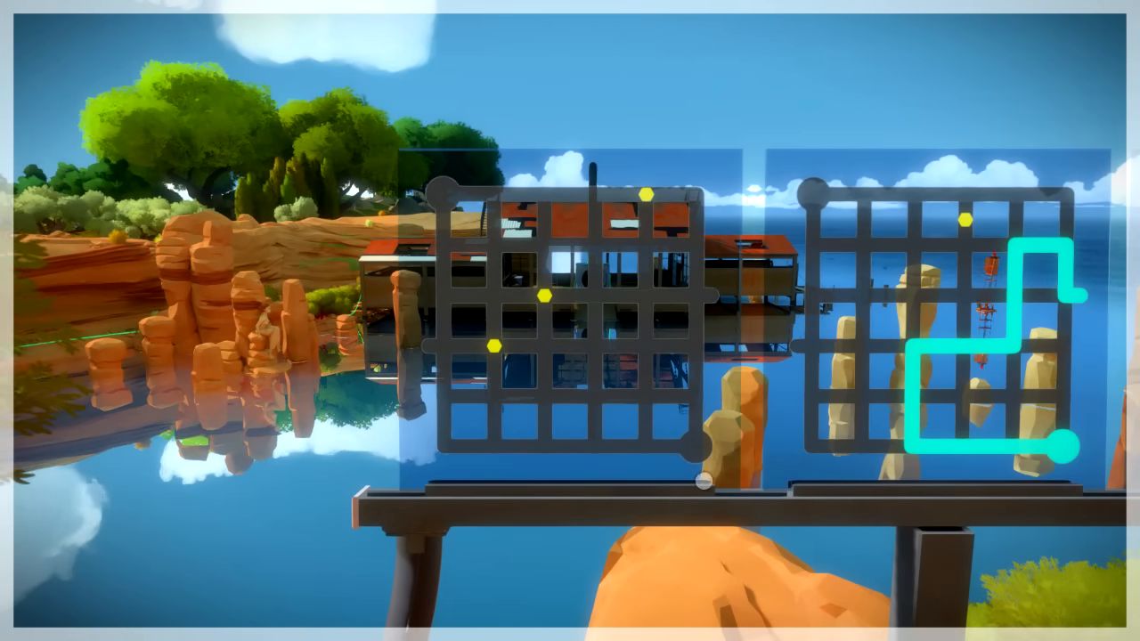
click(699, 445)
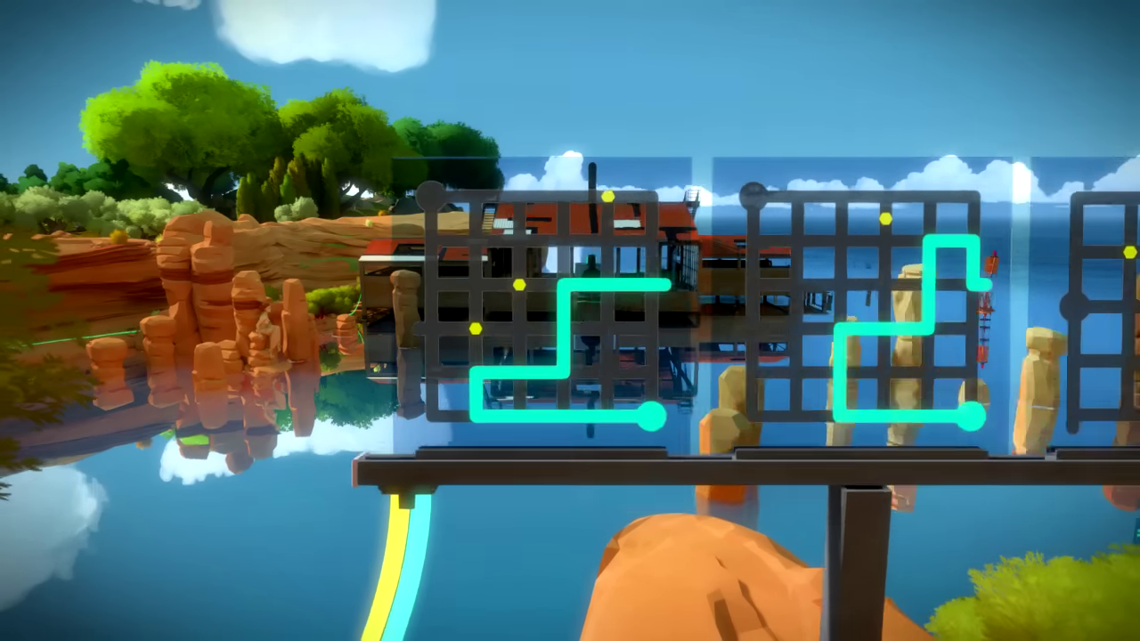
drag(570, 320, 178, 446)
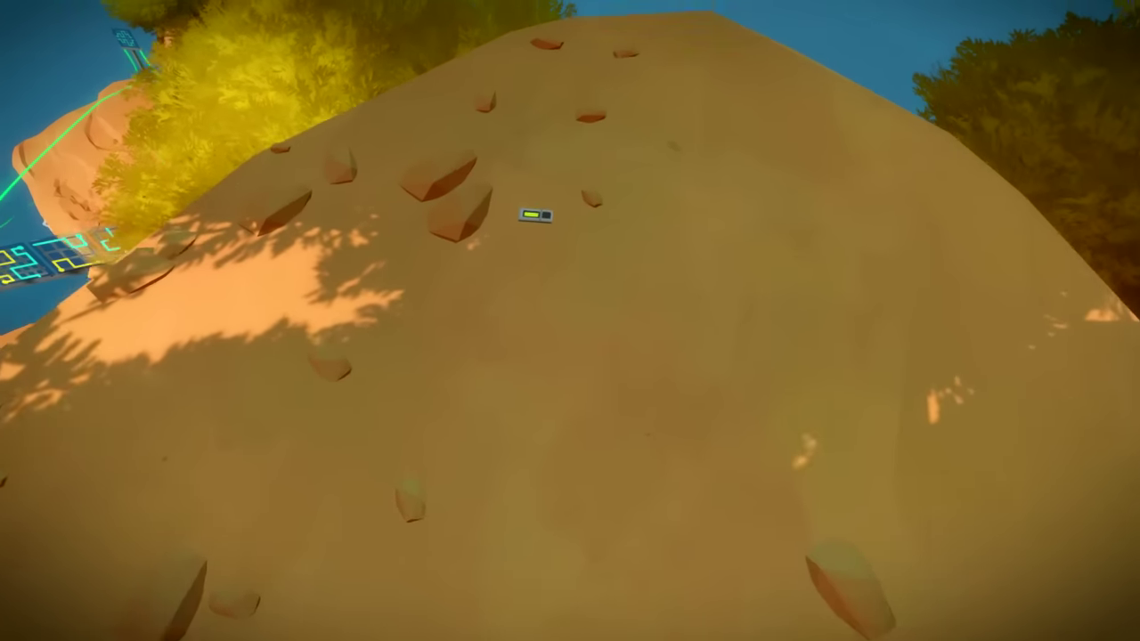
Play the audio recorder lying on the ground and return to walking
click(572, 227)
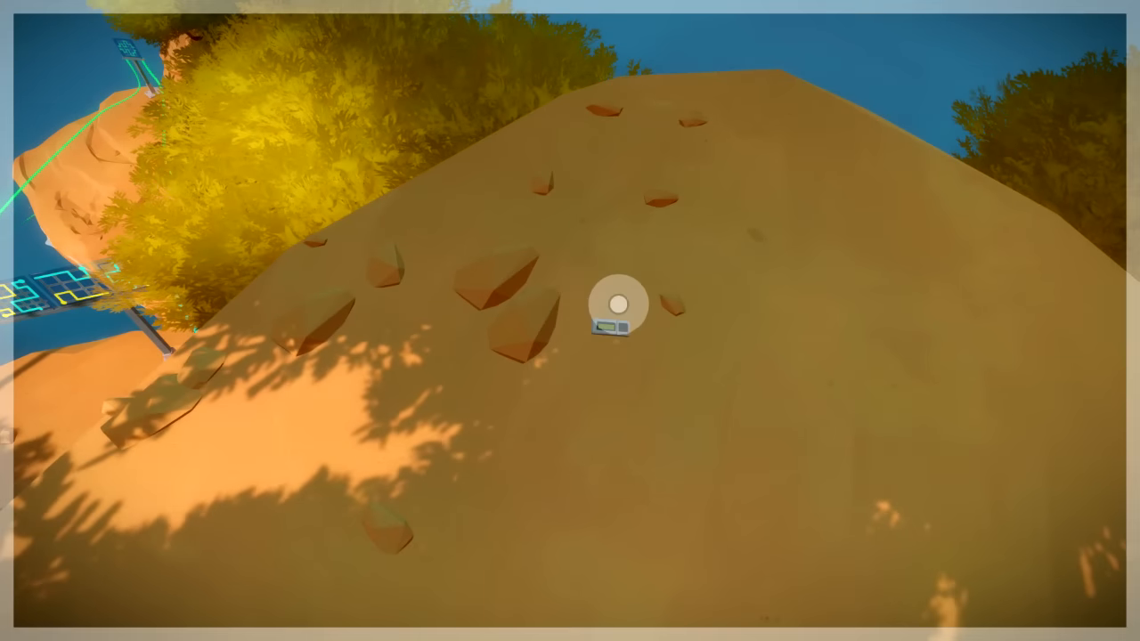
click(611, 305)
right_click(621, 323)
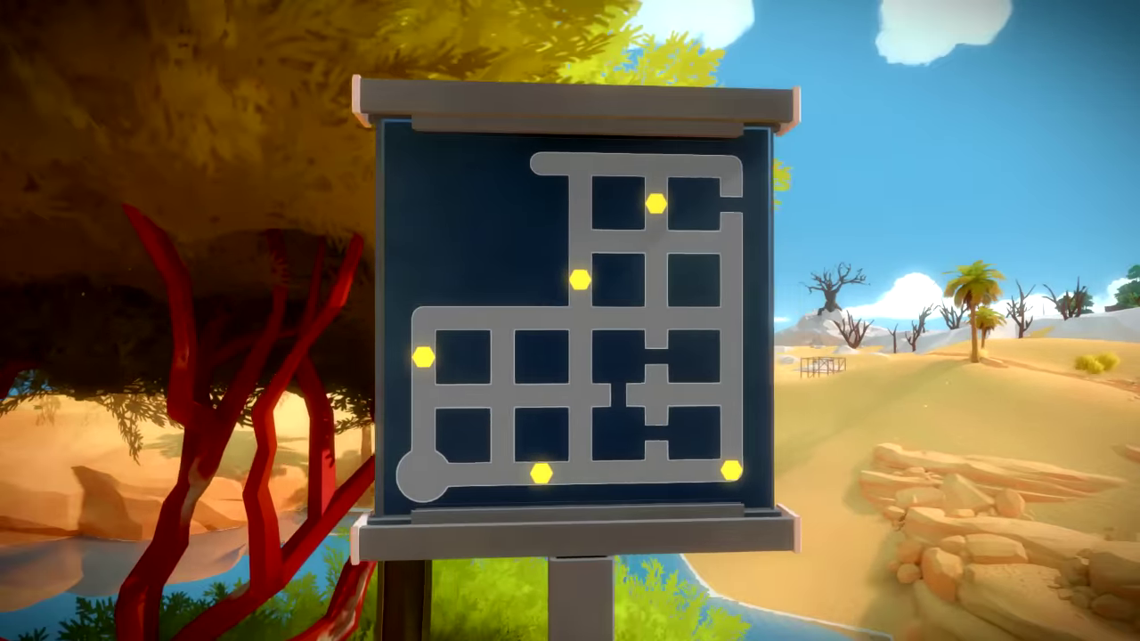
Solve the yellow-hexagon maze panel by completing its line through the maze
click(570, 321)
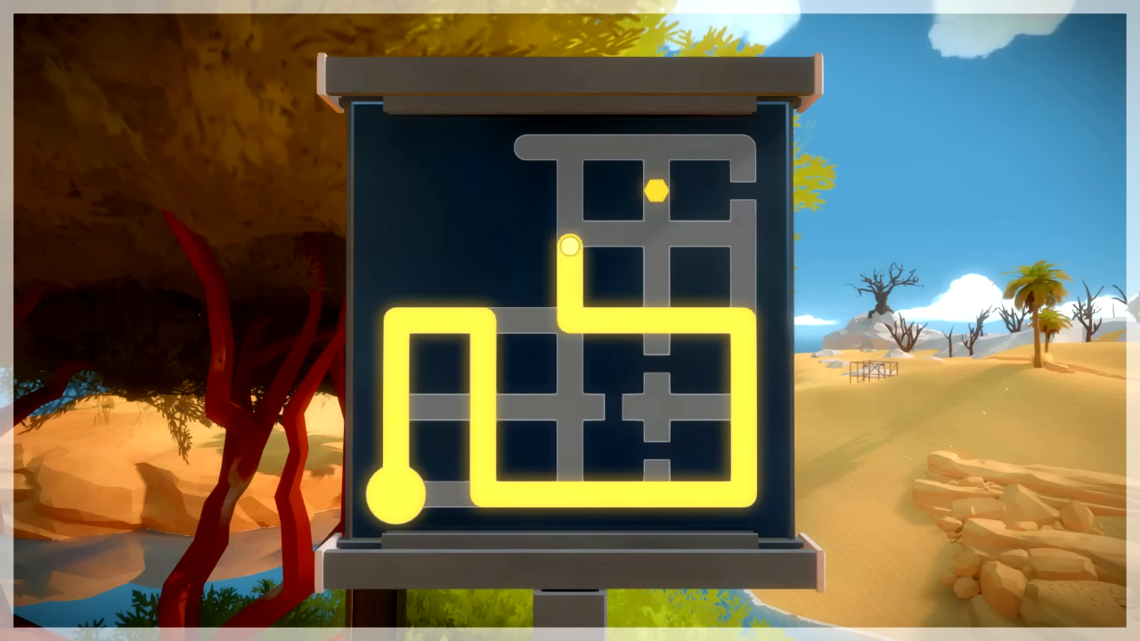
click(560, 147)
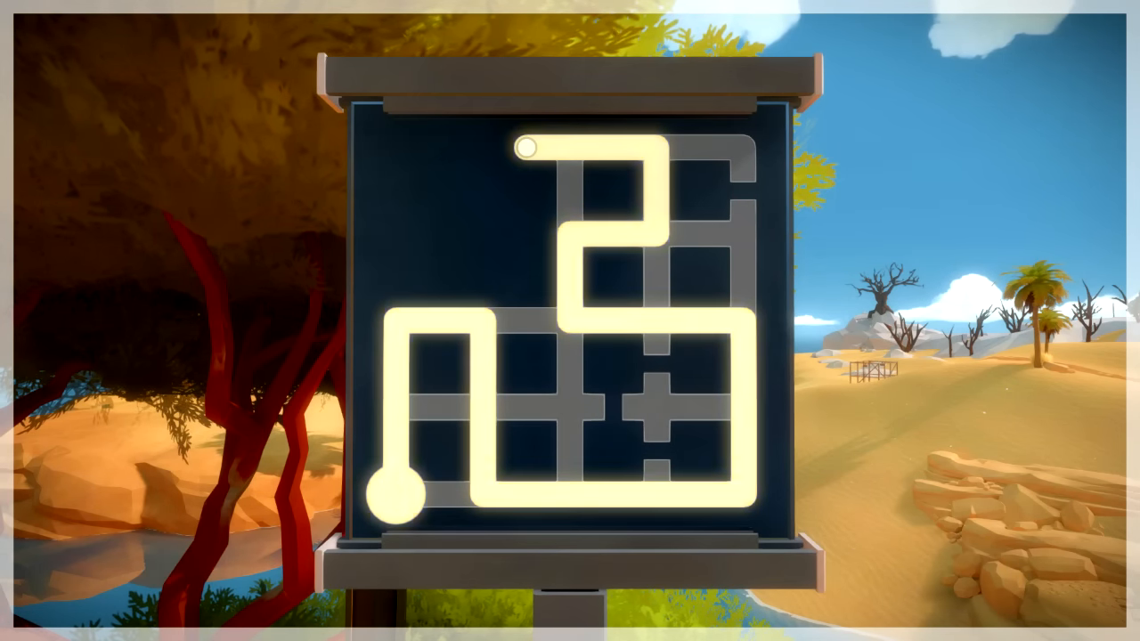
right_click(560, 147)
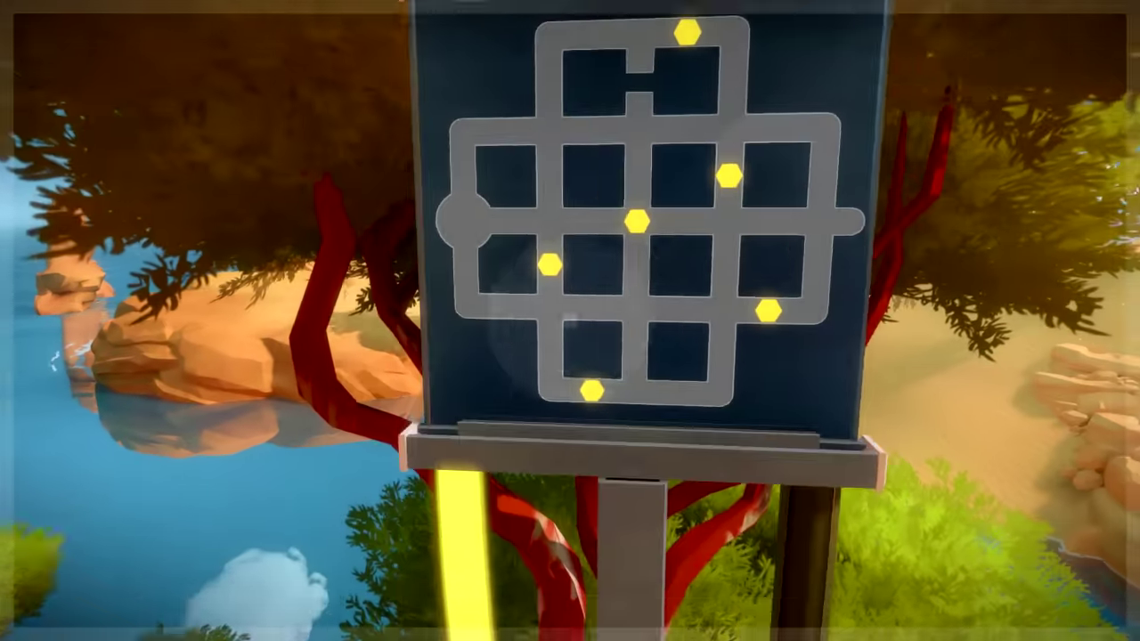
Solve the yellow cross-shaped panel, tracing its line to the right exit
click(571, 321)
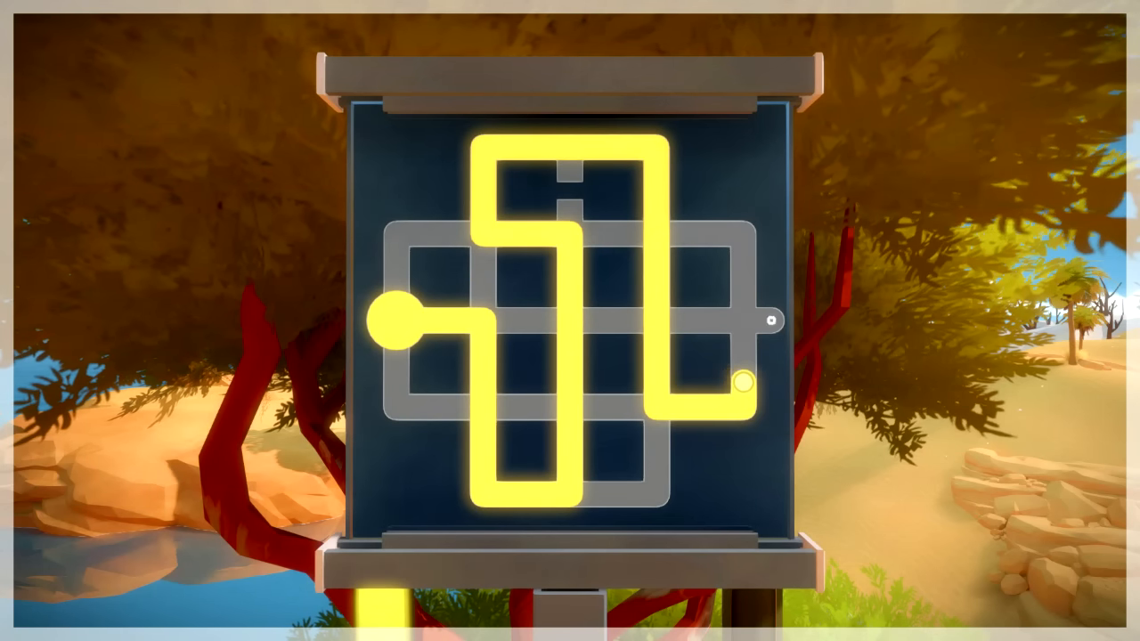
drag(744, 383, 771, 320)
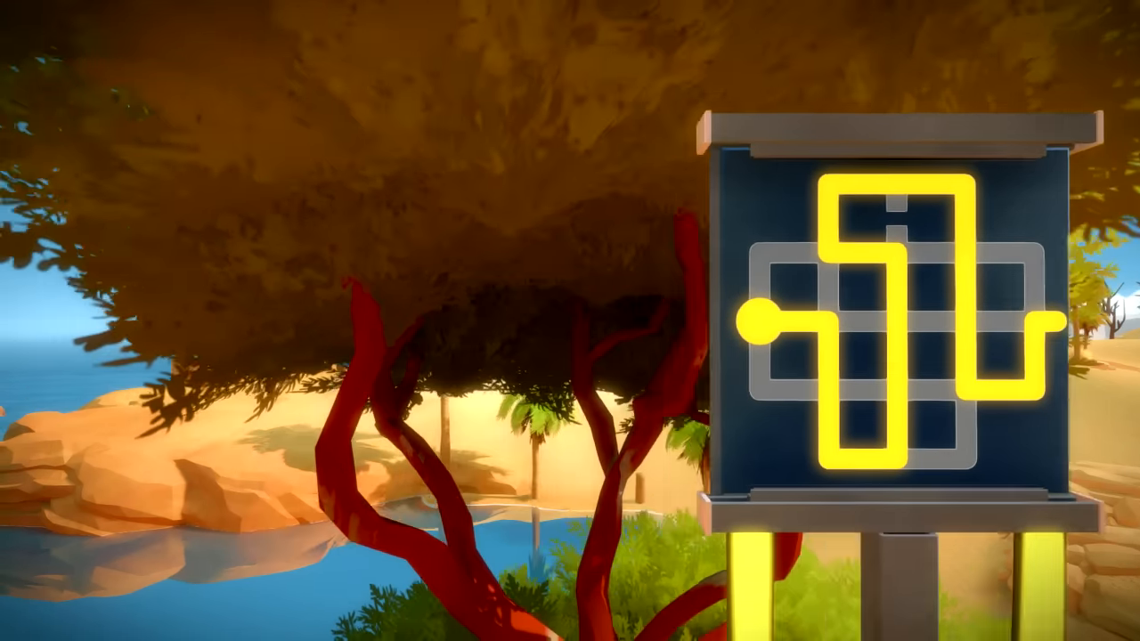
Solve the hexagon-dot panel from its left start circle to the exit
key(w)
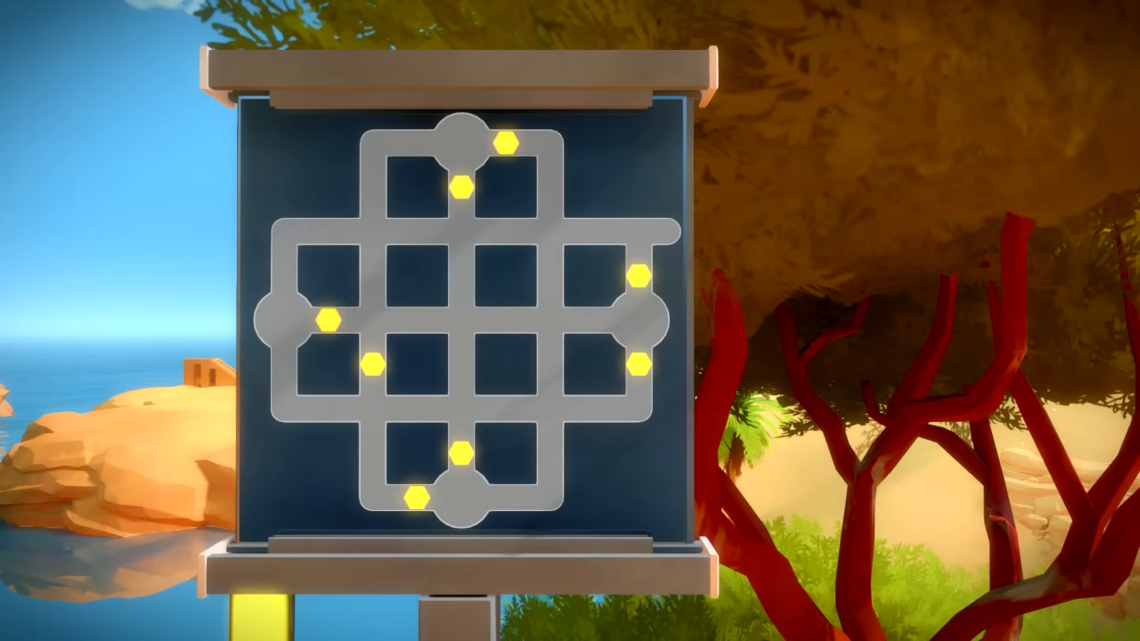
click(464, 320)
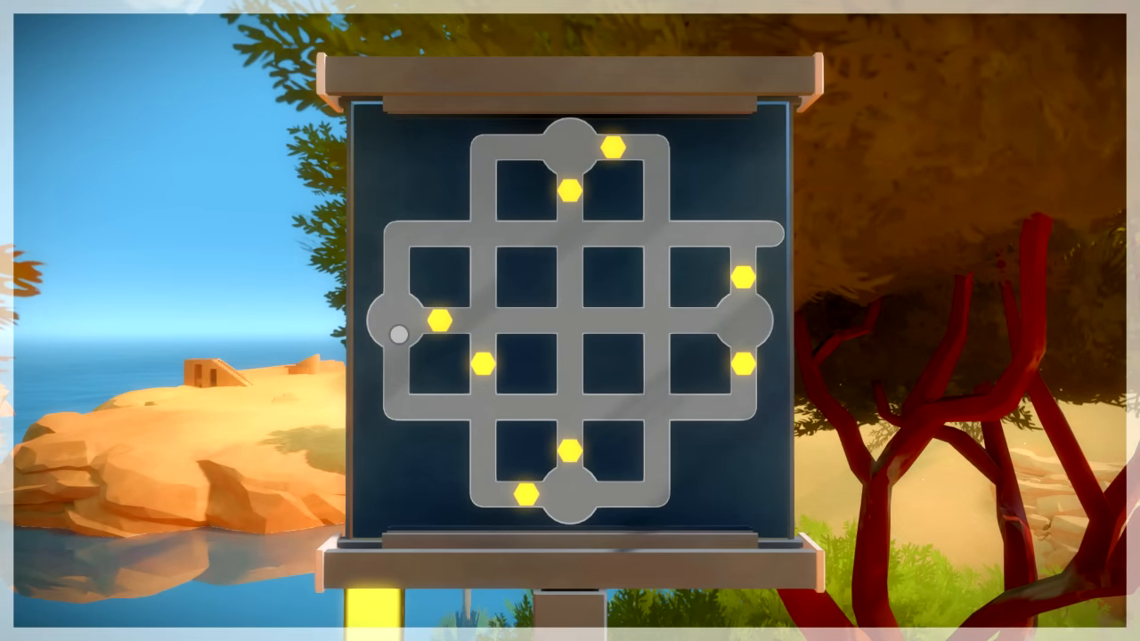
click(398, 329)
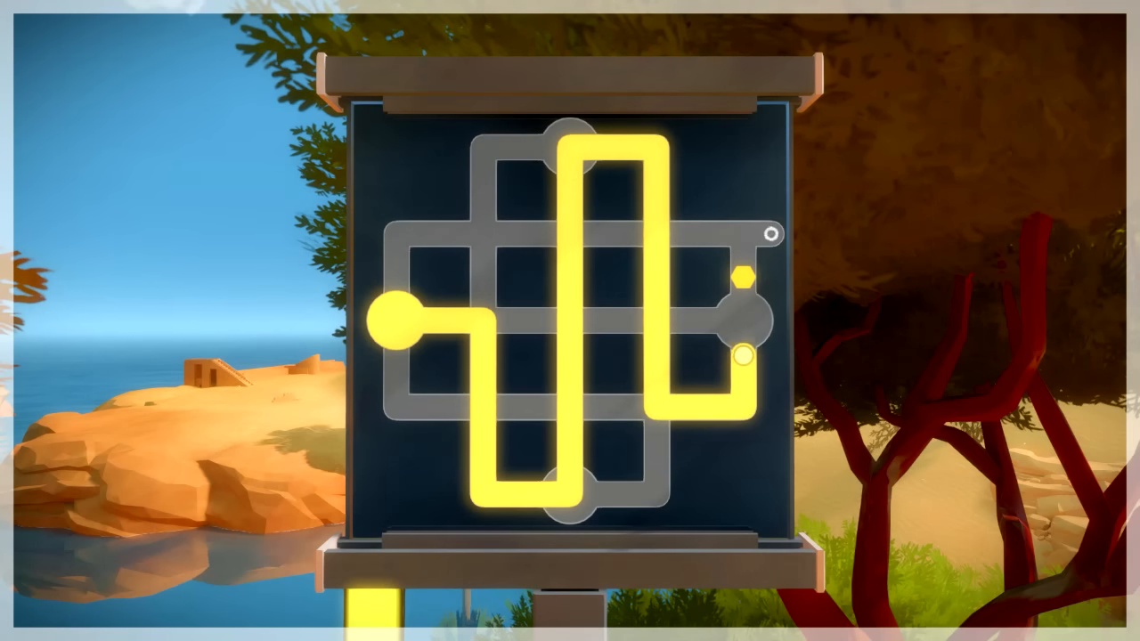
click(771, 235)
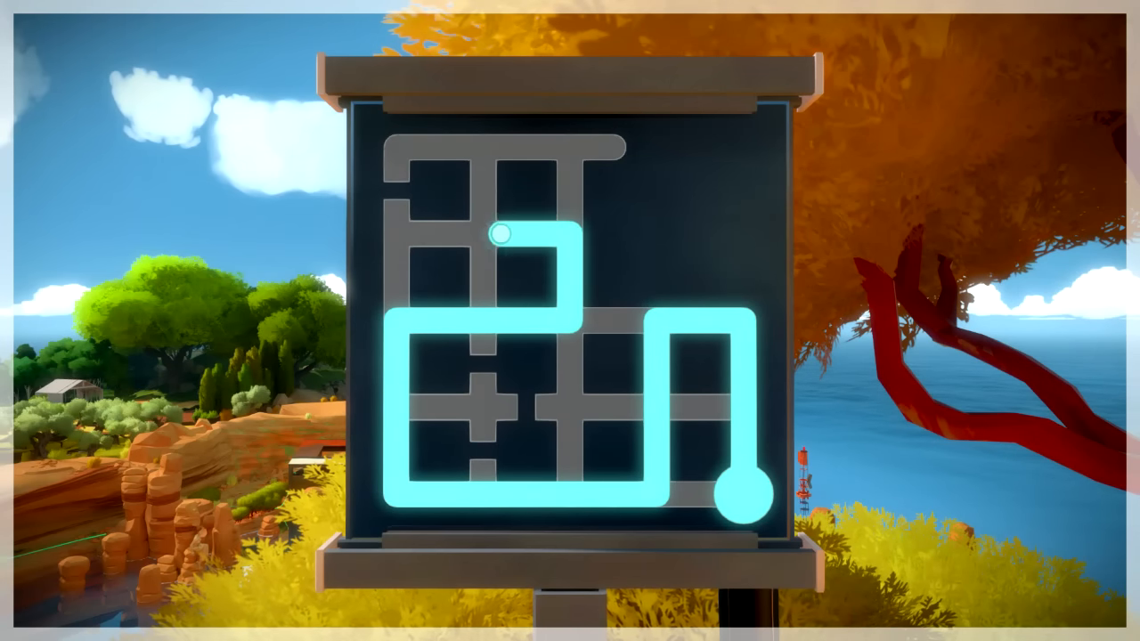
Finish the blue panel's S-shaped path at its exit and release the line on the blue cross panel
click(585, 147)
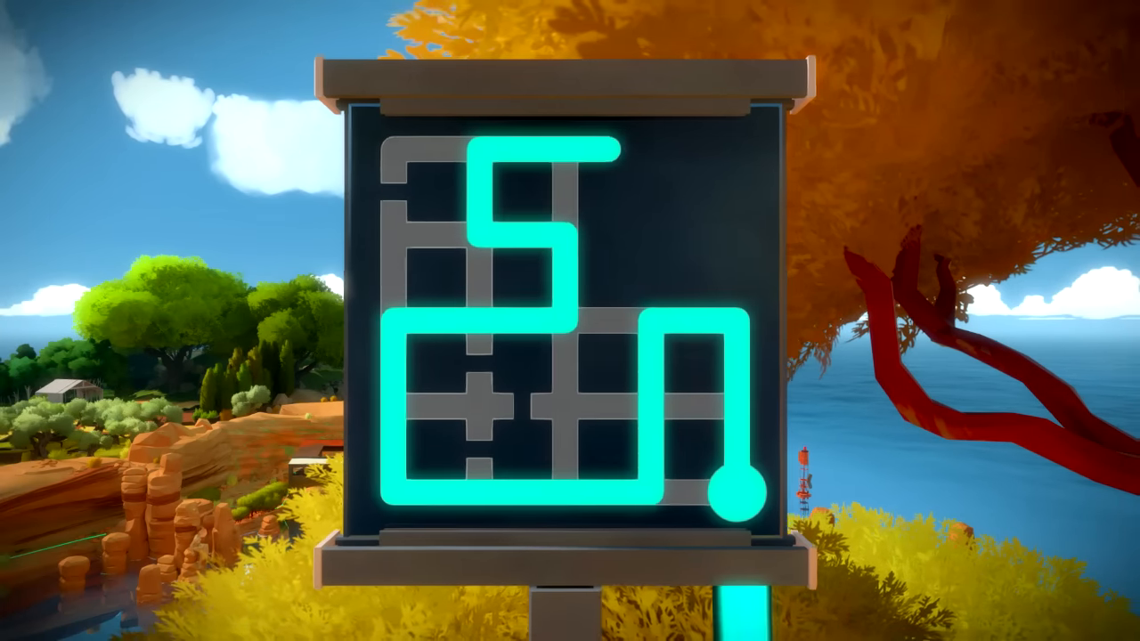
right_click(585, 147)
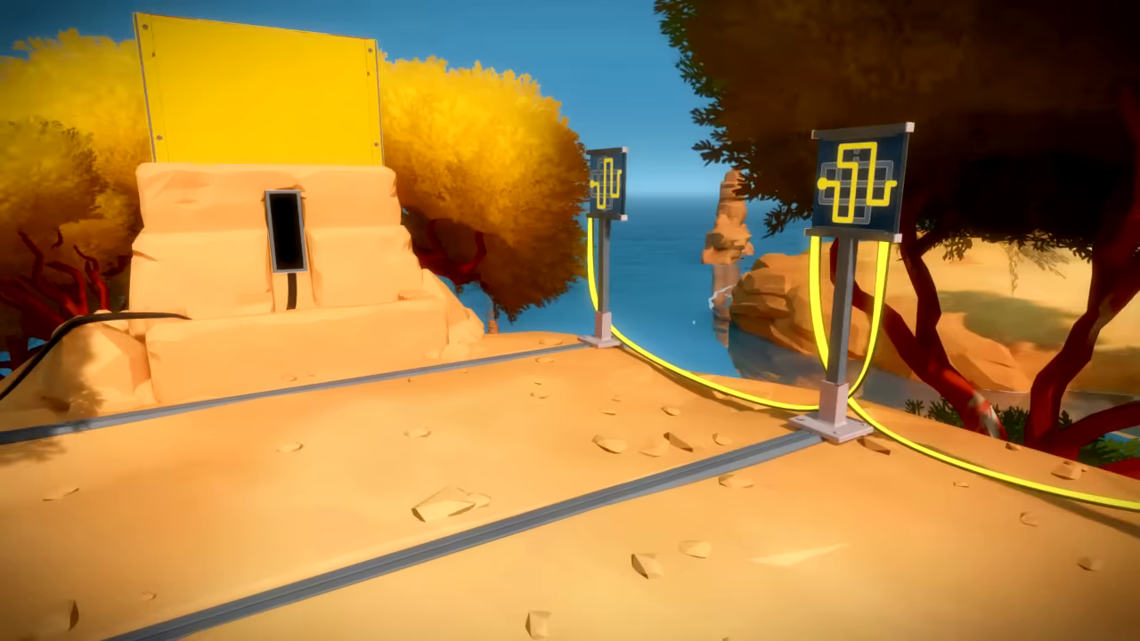
key(w)
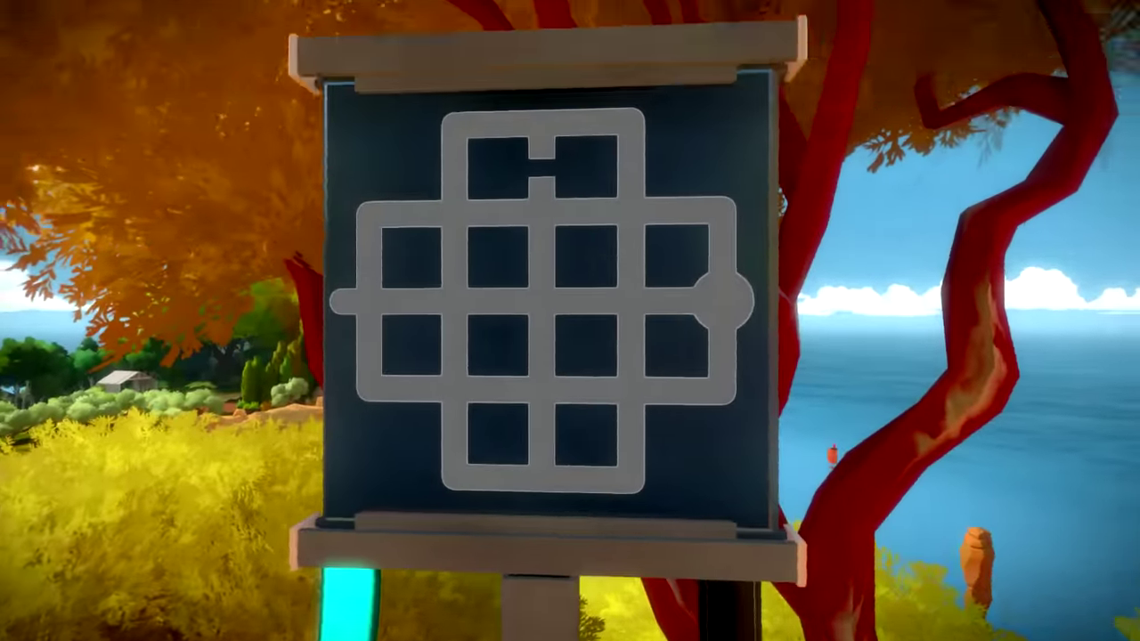
click(571, 320)
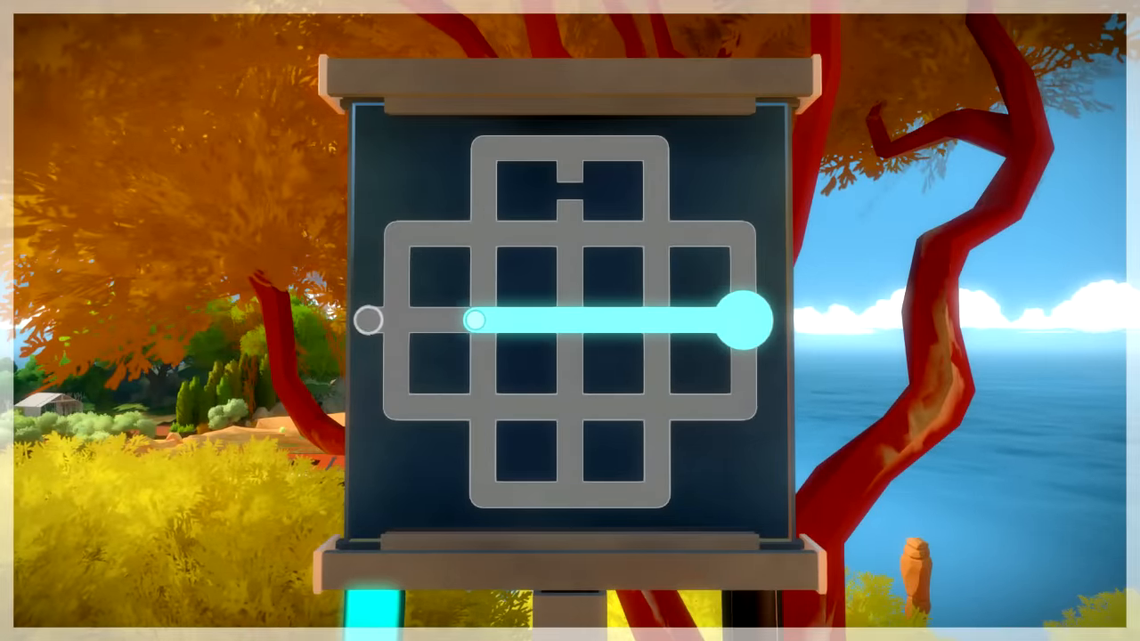
click(743, 321)
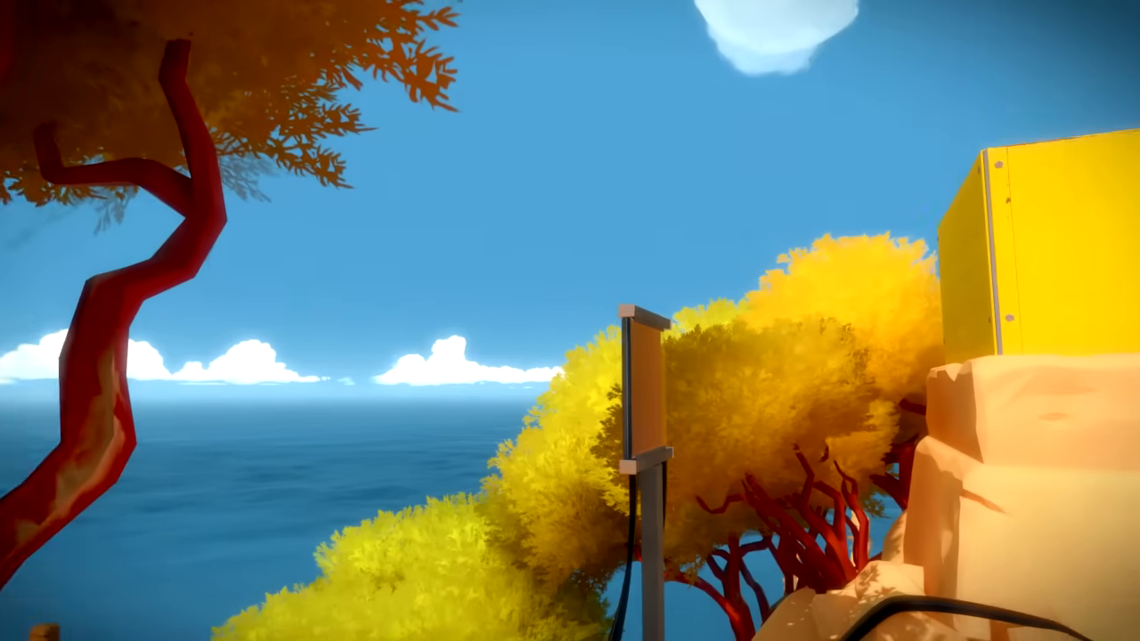
Walk around checking the tree panel and head back toward the yellow box
key(w)
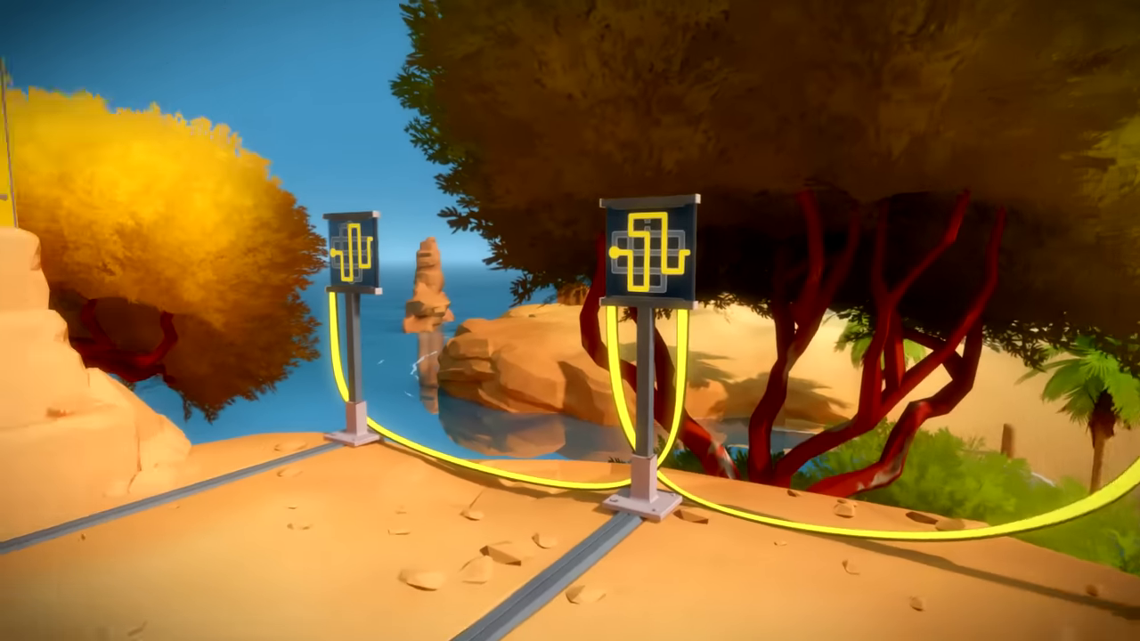
key(w)
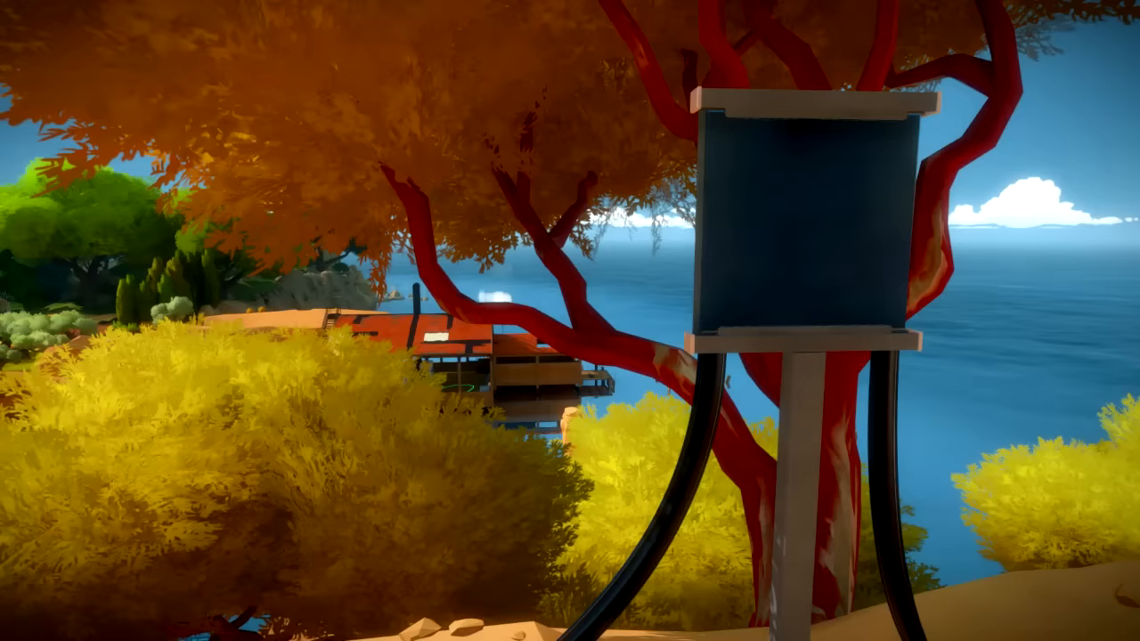
key(w)
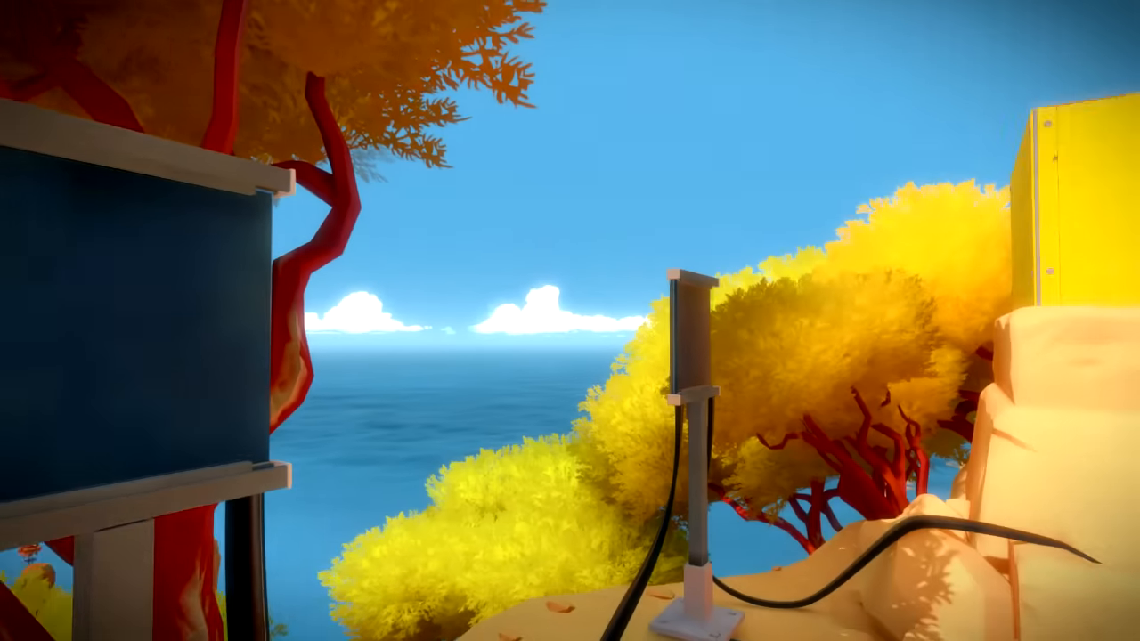
key(w)
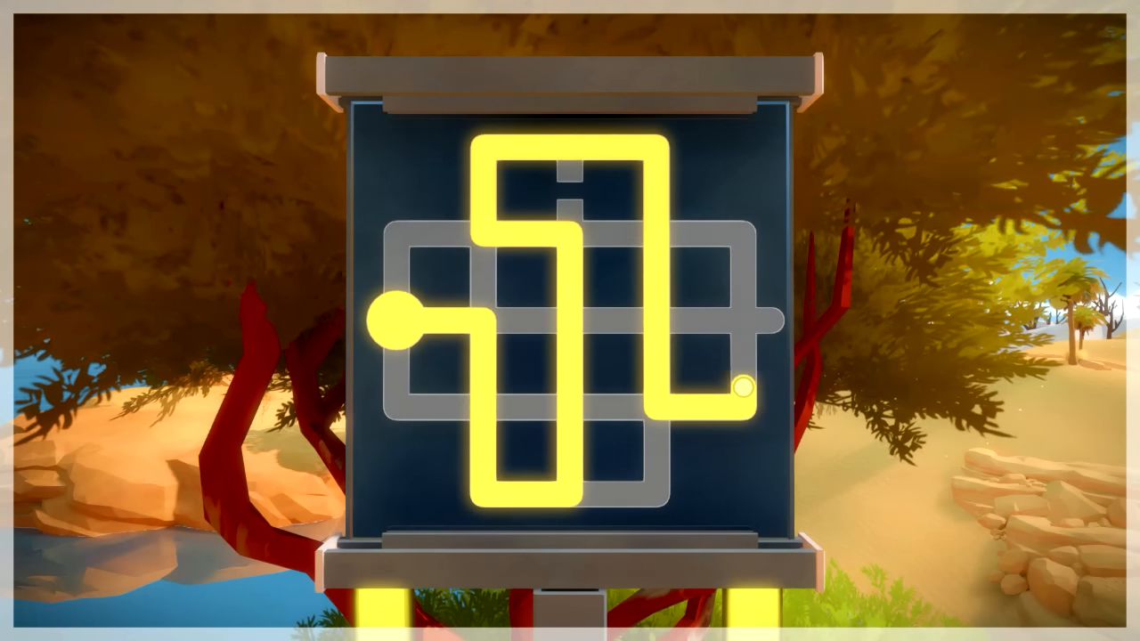
Extend the yellow line into its exit, then restart a fresh trace on the blue S-path panel
click(772, 321)
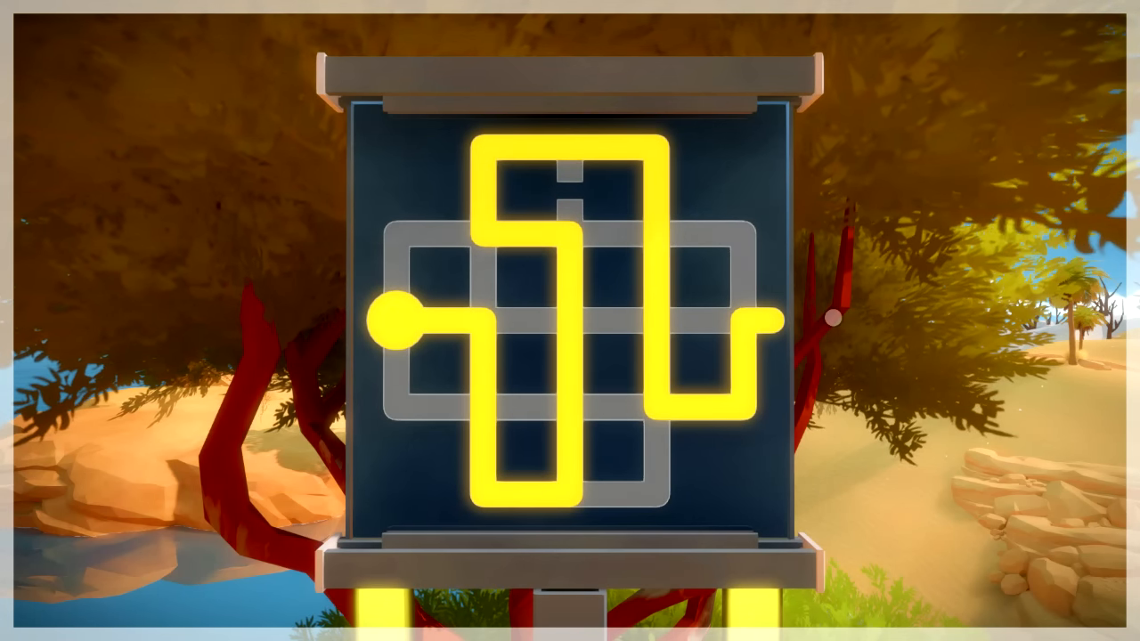
key(w)
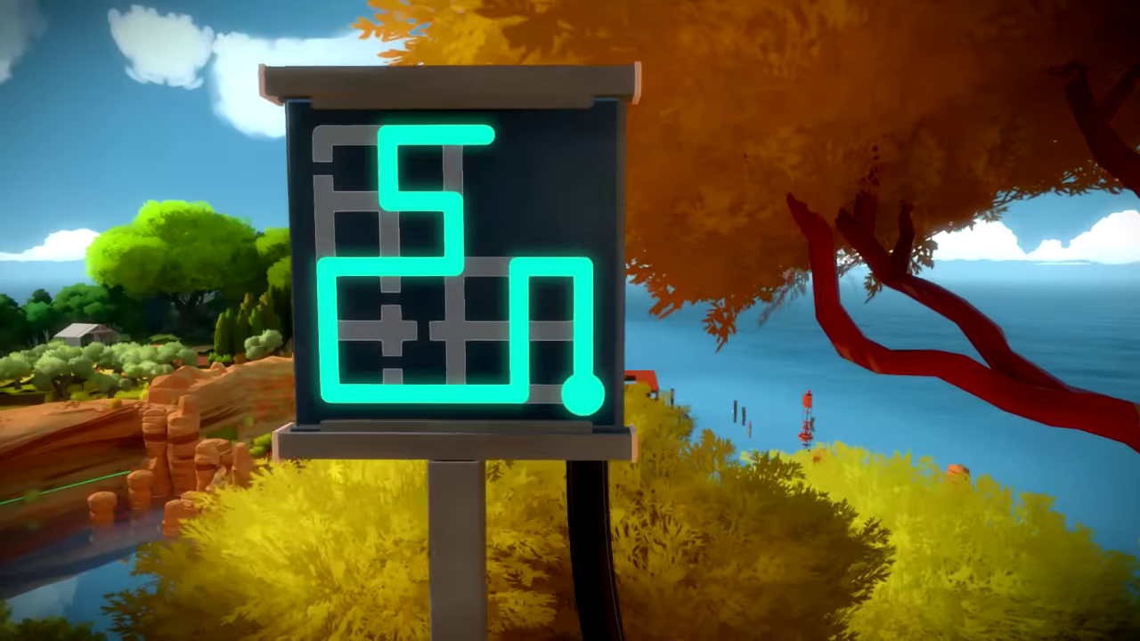
key(w)
click(570, 321)
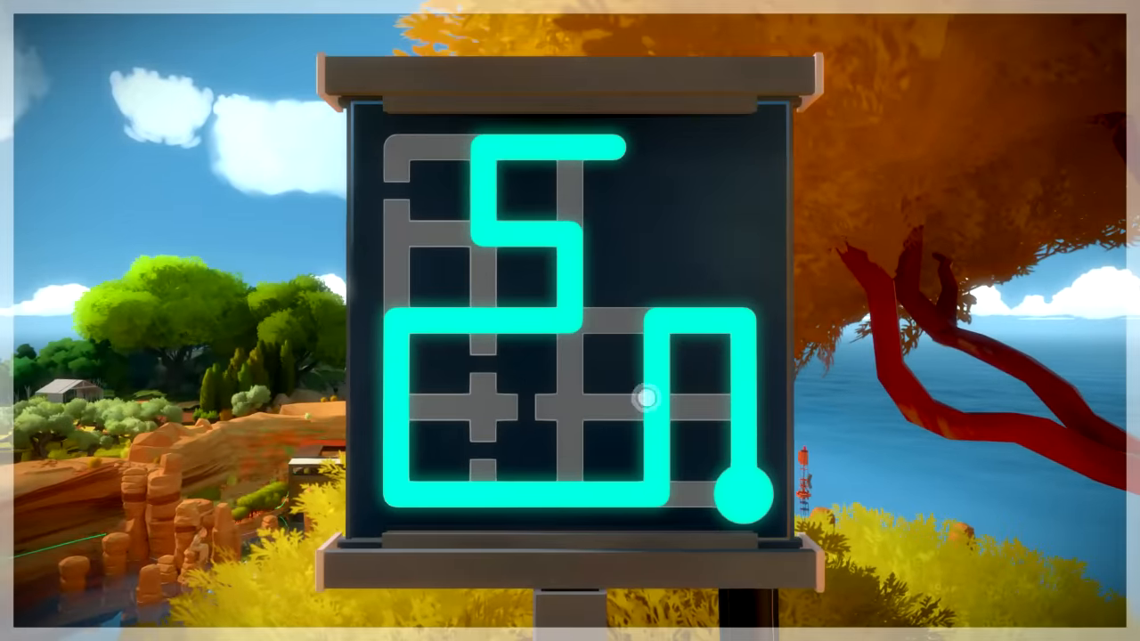
click(746, 495)
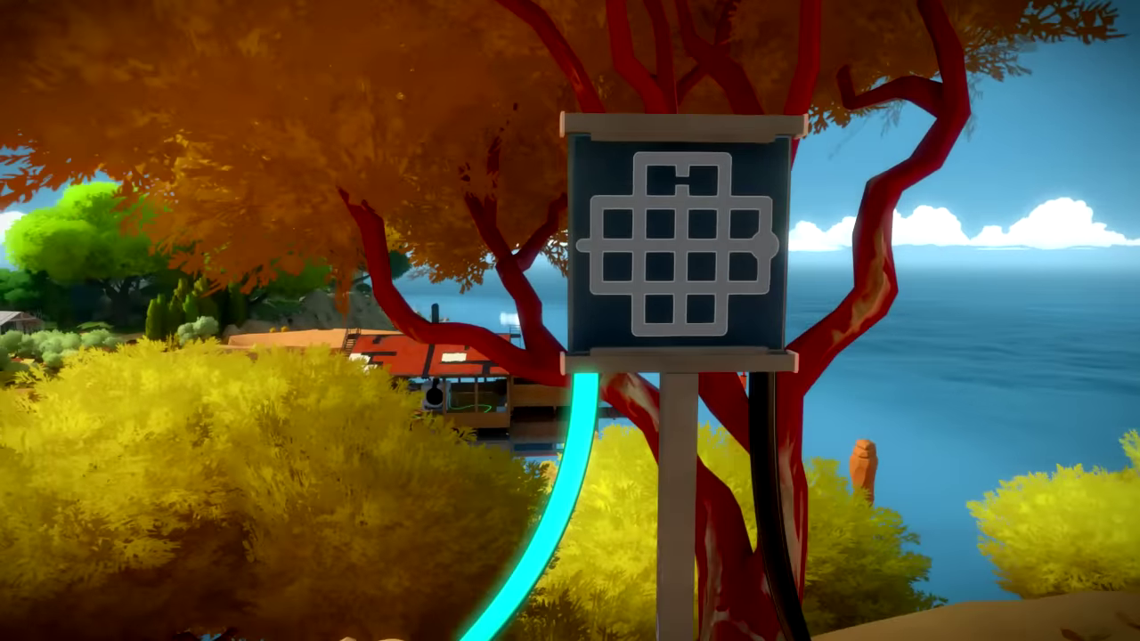
Complete the blue cross panel's path from its start circle to the left exit
click(570, 321)
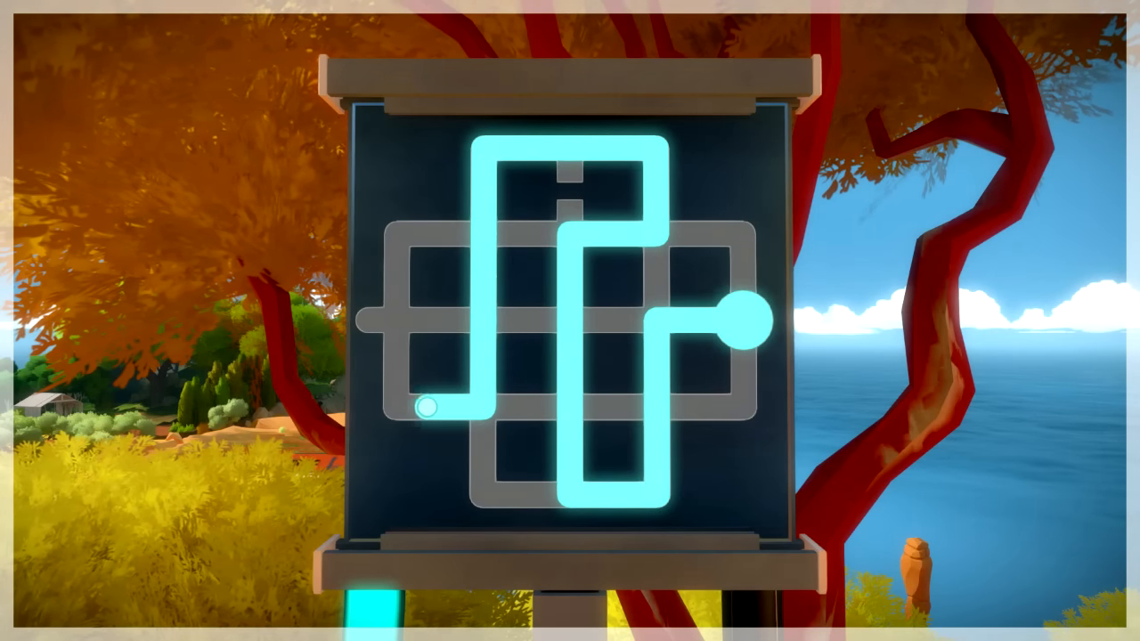
click(396, 337)
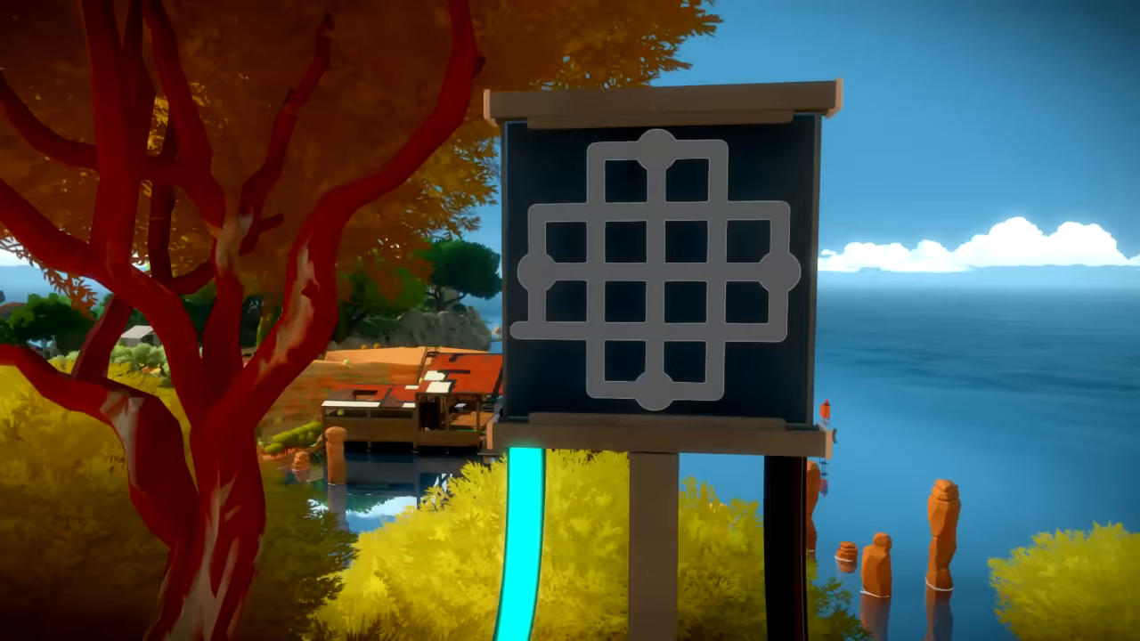
Solve the round-node grid panel from the right start circle to the left end node
click(570, 321)
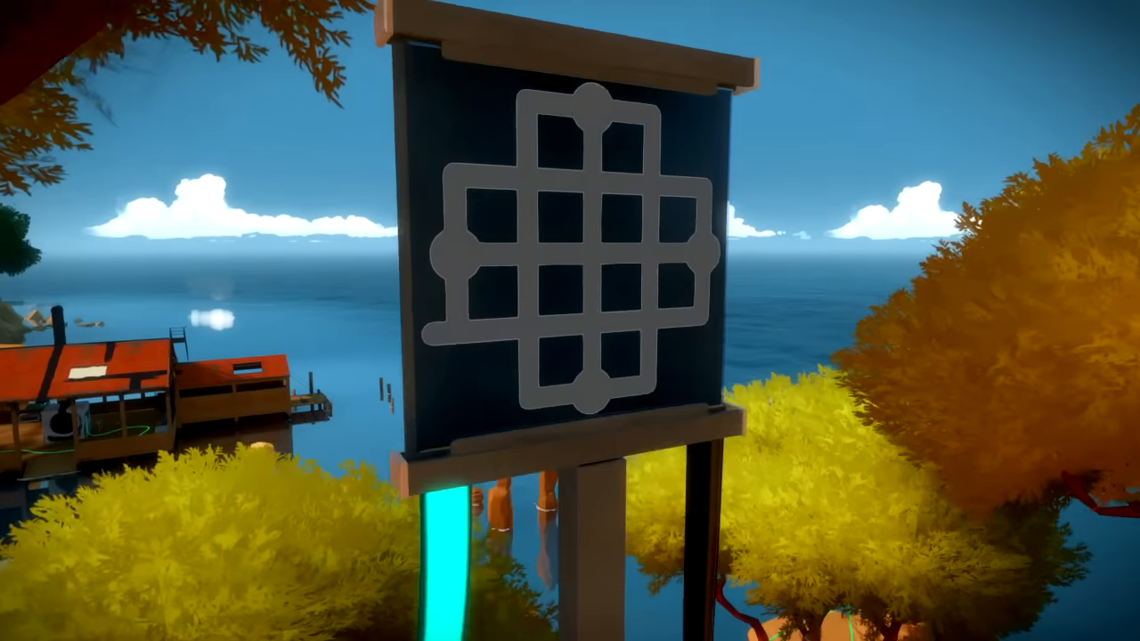
click(570, 320)
click(745, 318)
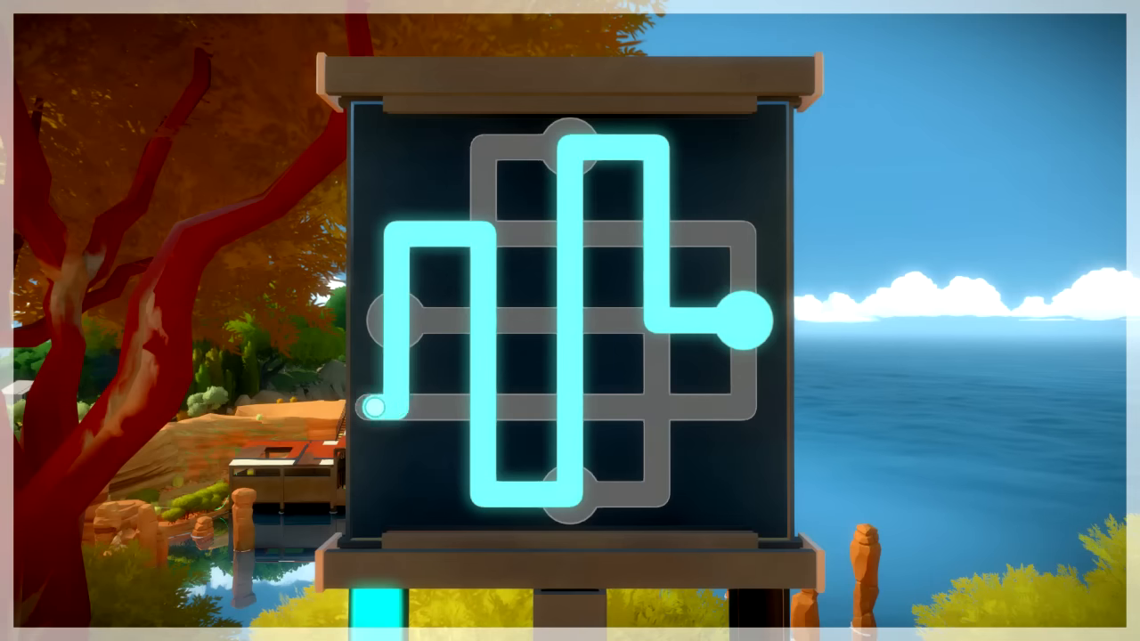
click(374, 408)
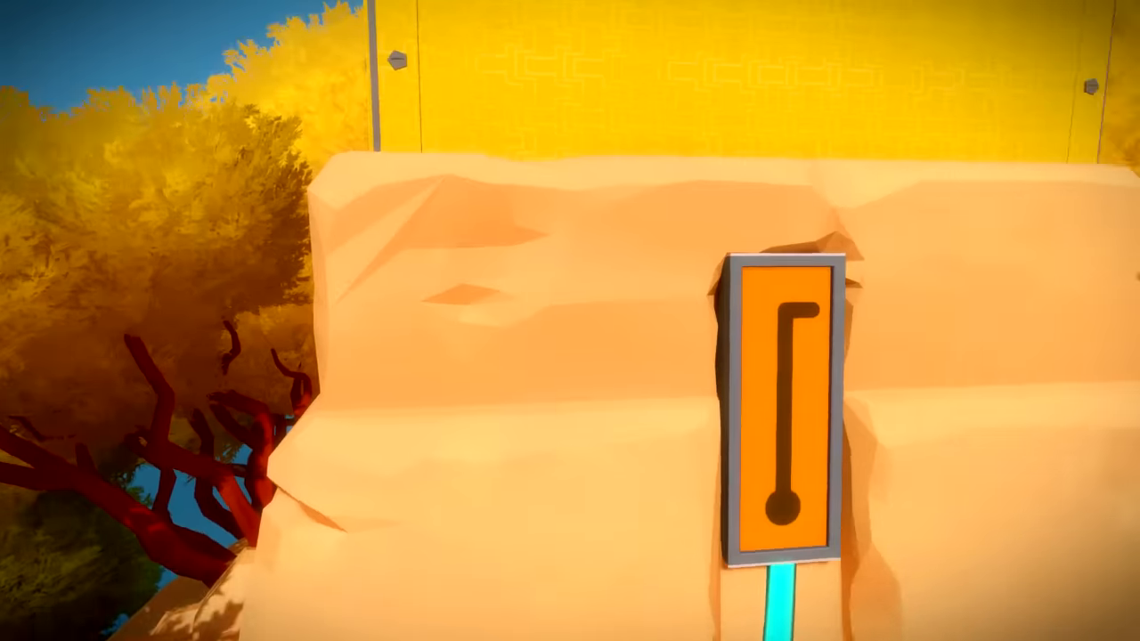